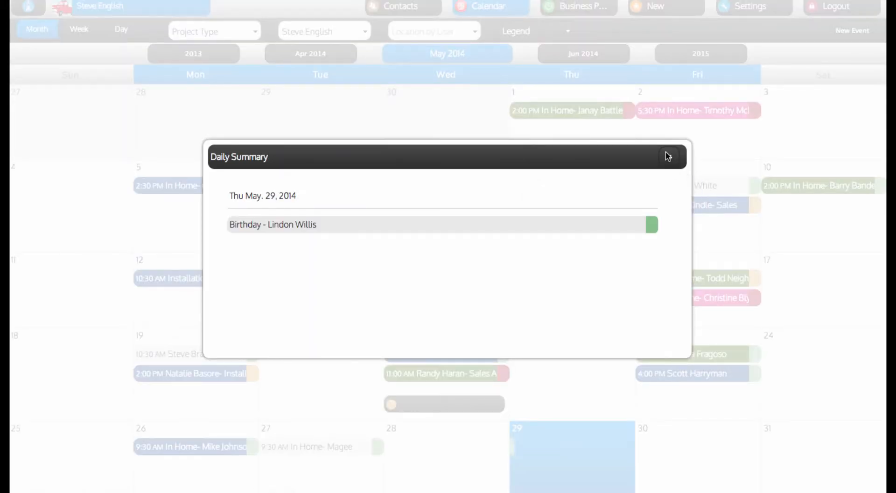
# Close the daily summary and open the business process administration settings, dismissing the helpful hint
pyautogui.click(669, 156)
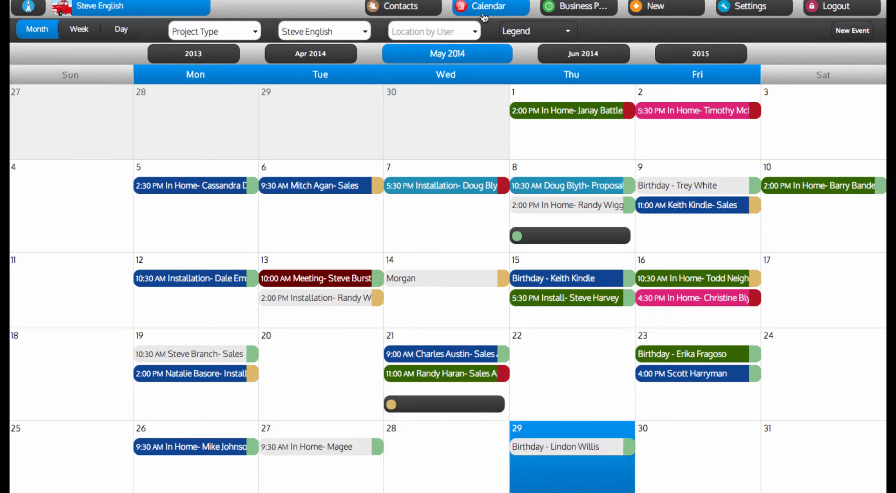
pyautogui.click(757, 6)
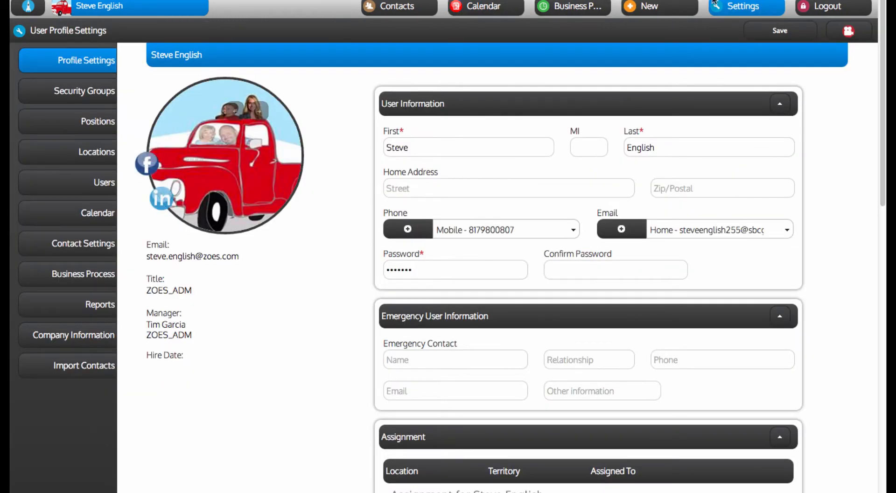
pyautogui.click(69, 278)
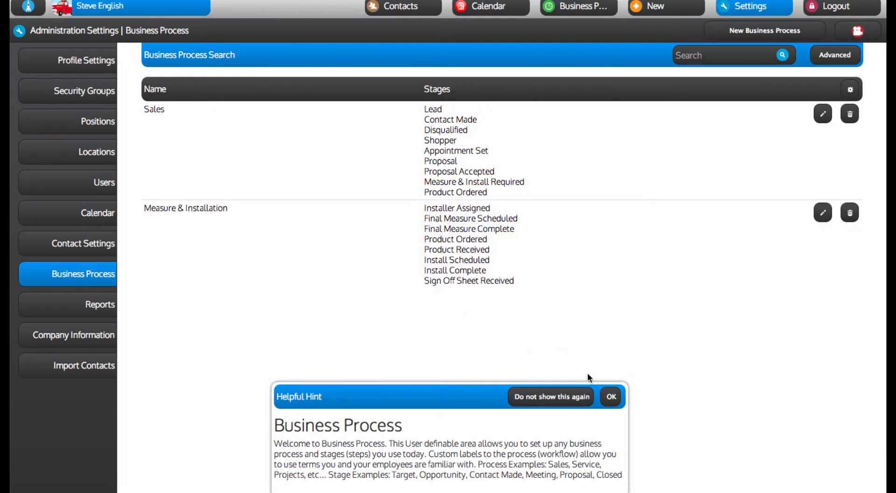
pyautogui.click(610, 396)
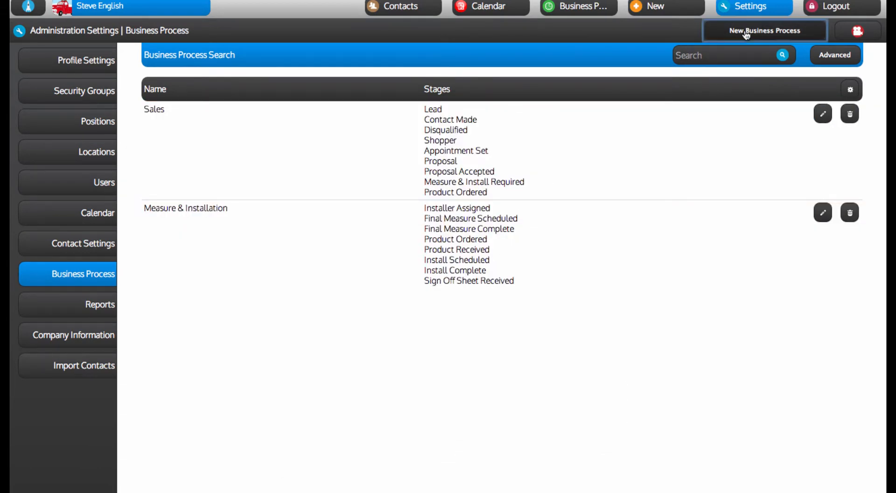
# Create a new business process titled "Sales Test Process"
pyautogui.click(746, 33)
pyautogui.click(187, 98)
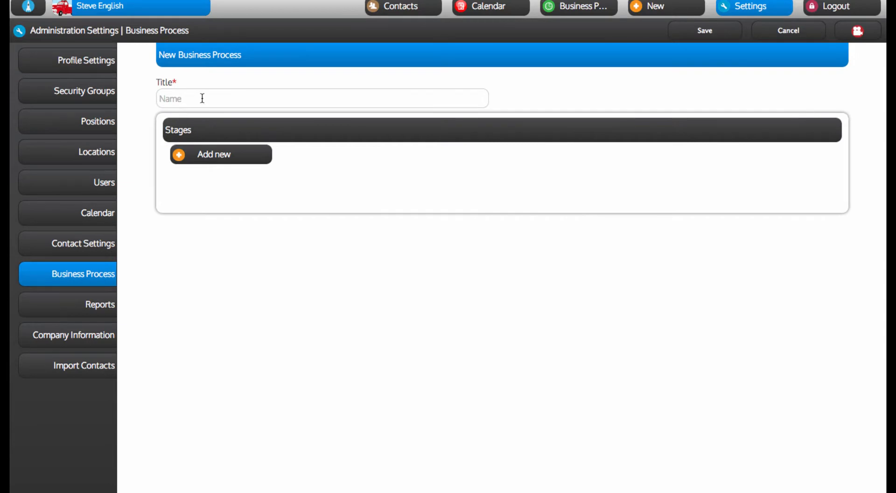
pyautogui.write('Sales Test Process')
# Add the first three stages to the process: "Target", "Contact Made" and "Qualify"
pyautogui.click(205, 158)
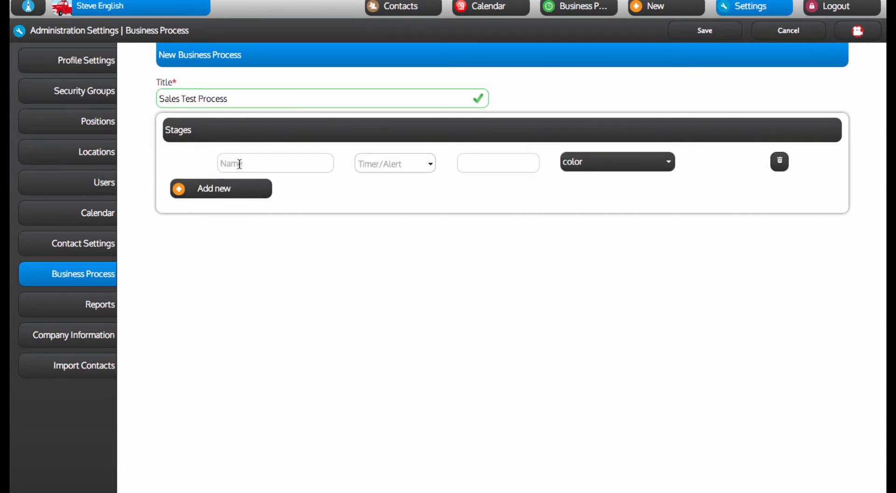
pyautogui.click(279, 163)
pyautogui.write('Target')
pyautogui.click(239, 191)
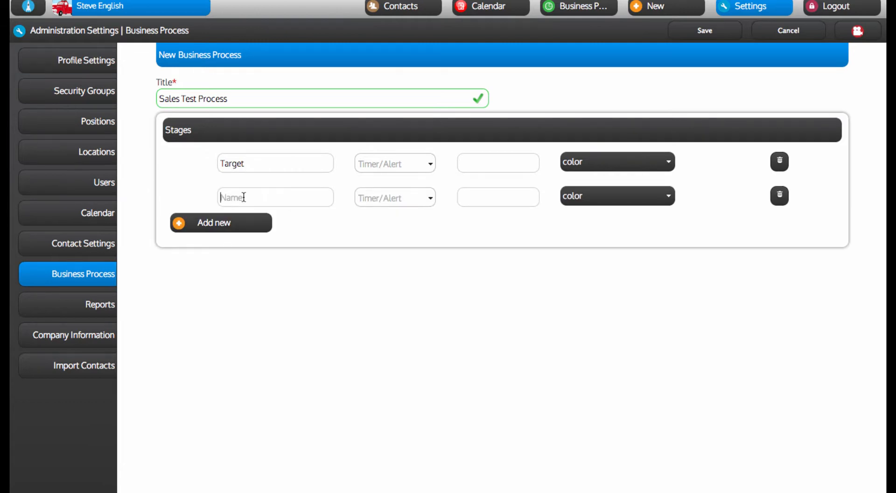
pyautogui.write('Contact Made')
pyautogui.click(245, 225)
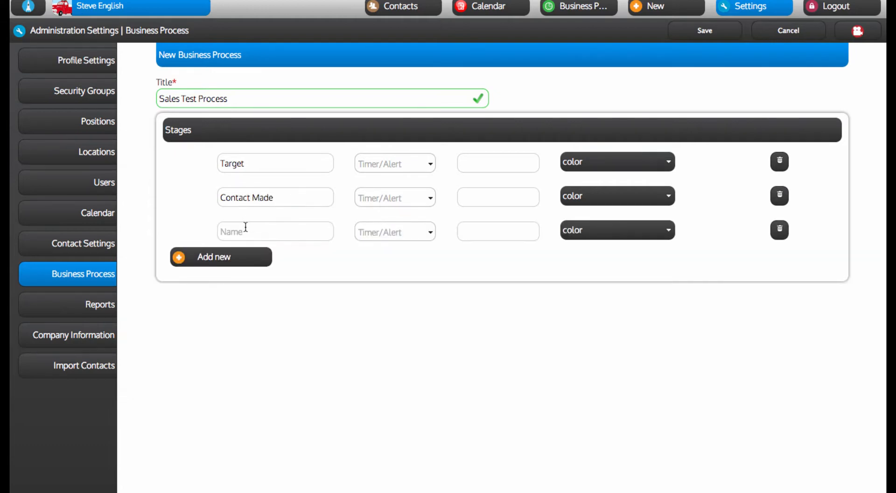
pyautogui.click(246, 227)
pyautogui.write('Qualify')
# Add three more stages below Qualify: "Set Meeting", "Proposal" and "Work to Close"
pyautogui.click(220, 258)
pyautogui.click(234, 270)
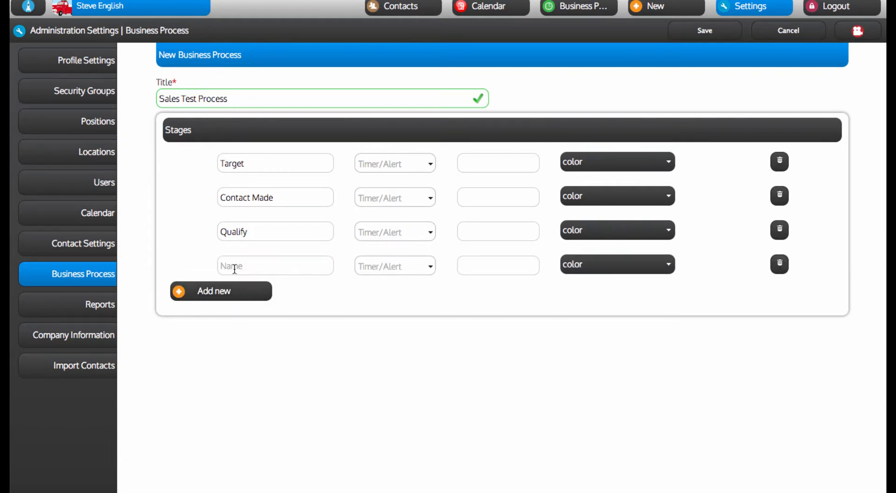
pyautogui.write('Set Meeting')
pyautogui.click(243, 293)
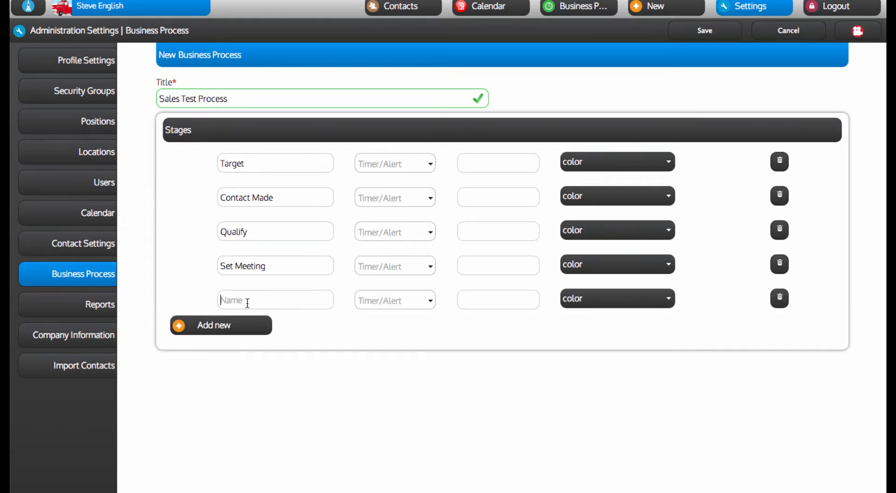
pyautogui.click(247, 302)
pyautogui.write('Proposal')
pyautogui.click(236, 325)
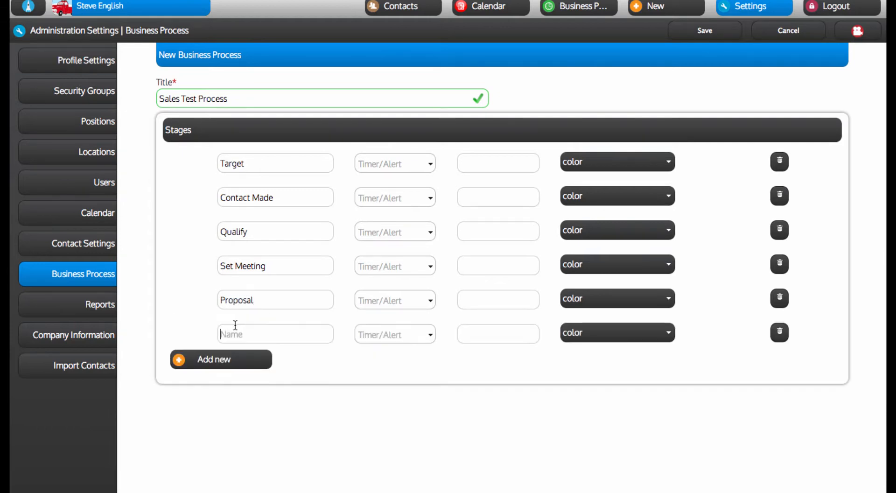
pyautogui.click(236, 326)
pyautogui.write('Work to Close')
# Color the Target stage yellow, the Contact Made stage pink and the Qualify stage dark green
pyautogui.click(606, 168)
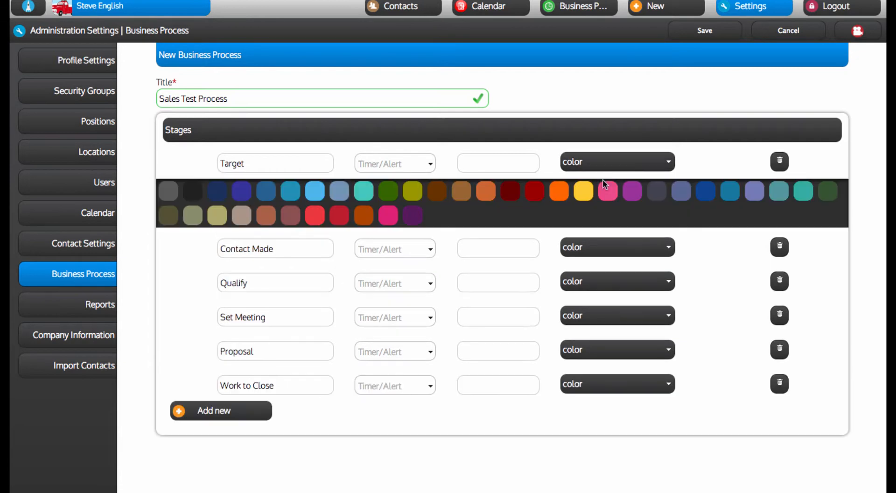
pyautogui.click(588, 193)
pyautogui.click(595, 203)
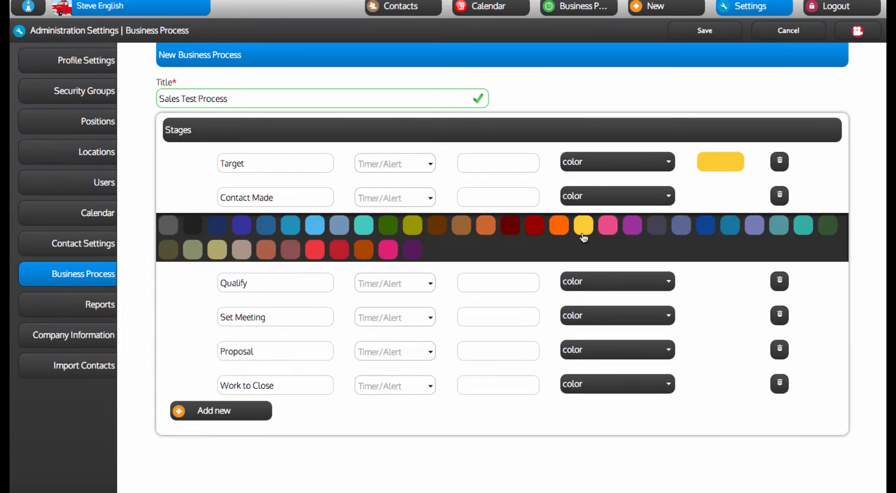
pyautogui.click(607, 224)
pyautogui.click(610, 231)
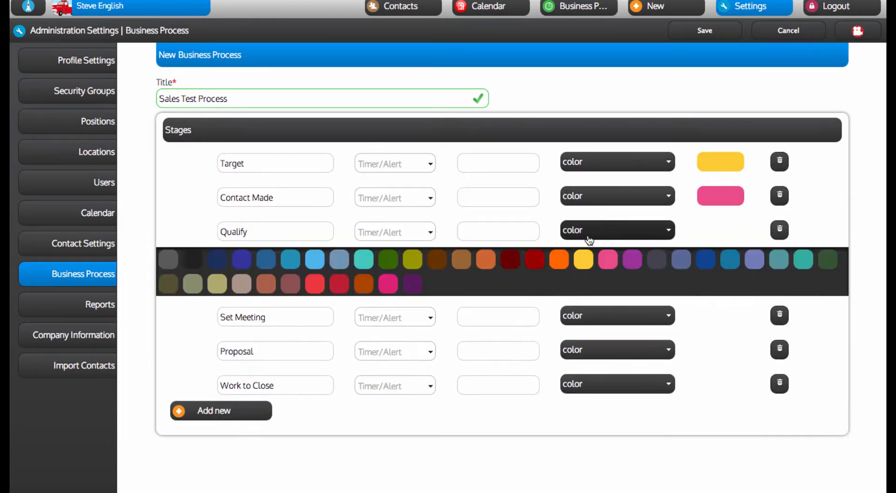
pyautogui.click(396, 262)
# Color the Set Meeting stage dark brown, the Proposal stage khaki and the Work to Close stage dark blue
pyautogui.click(608, 270)
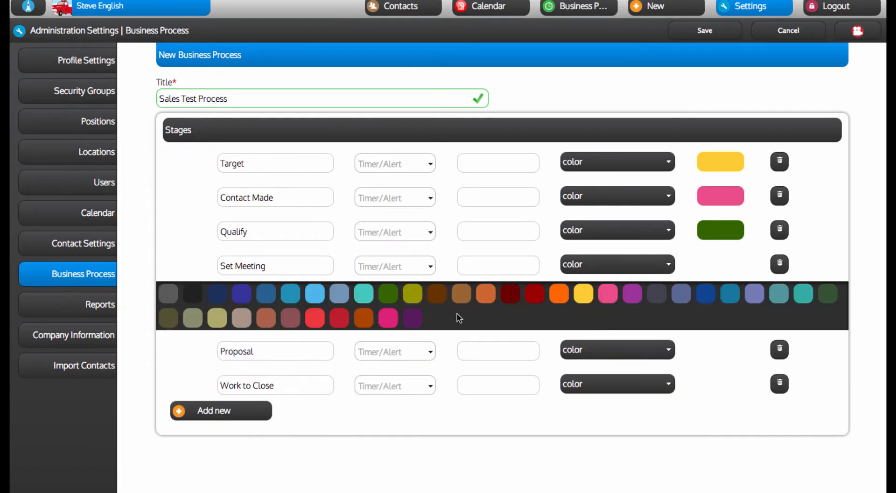
pyautogui.click(434, 297)
pyautogui.click(616, 304)
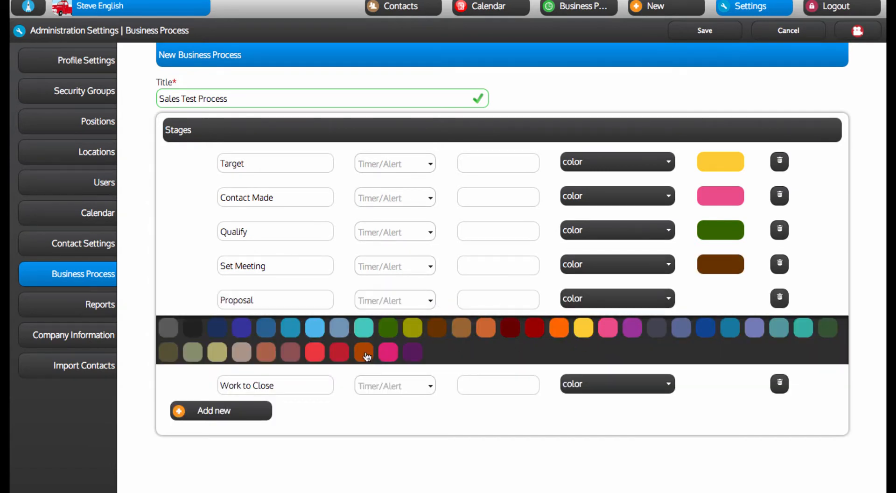
pyautogui.click(217, 355)
pyautogui.click(585, 332)
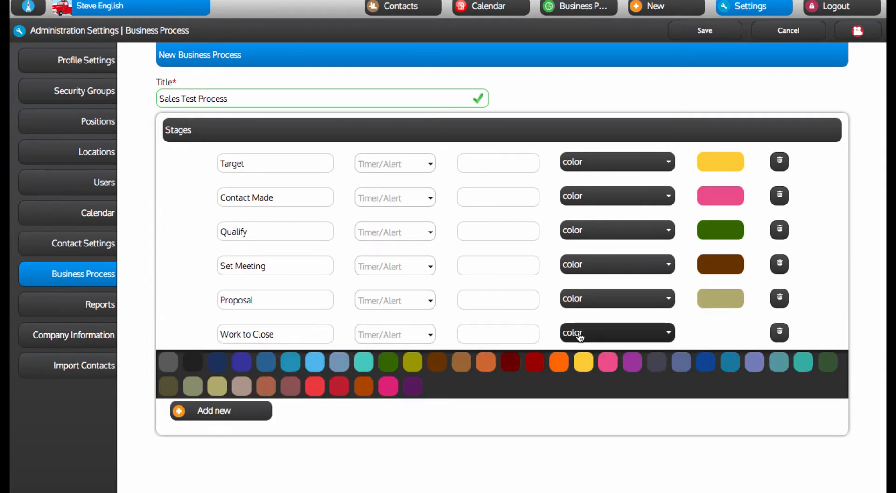
pyautogui.click(702, 367)
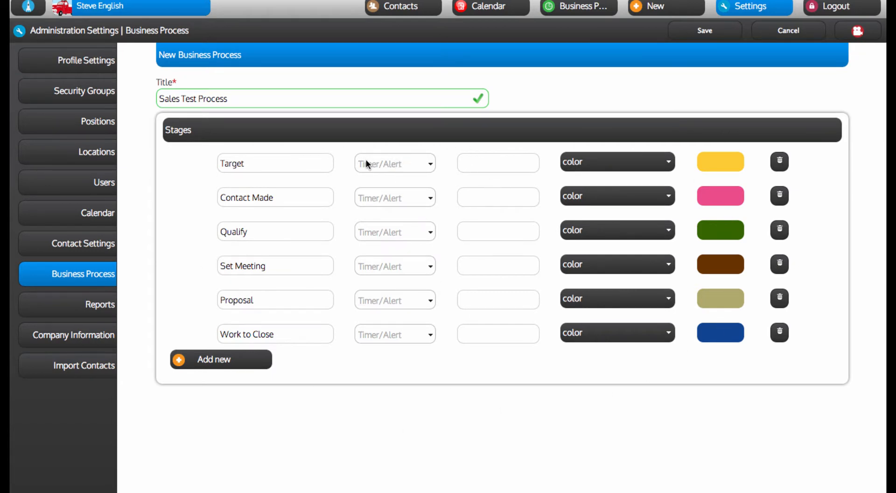
# Set timer alerts by number of days: 3 for the Target stage and 2 for the Proposal stage
pyautogui.click(404, 165)
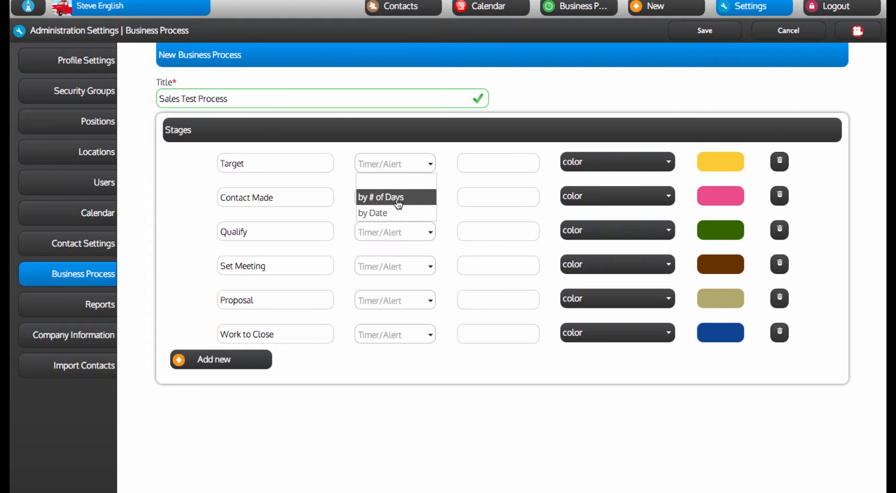
pyautogui.click(370, 199)
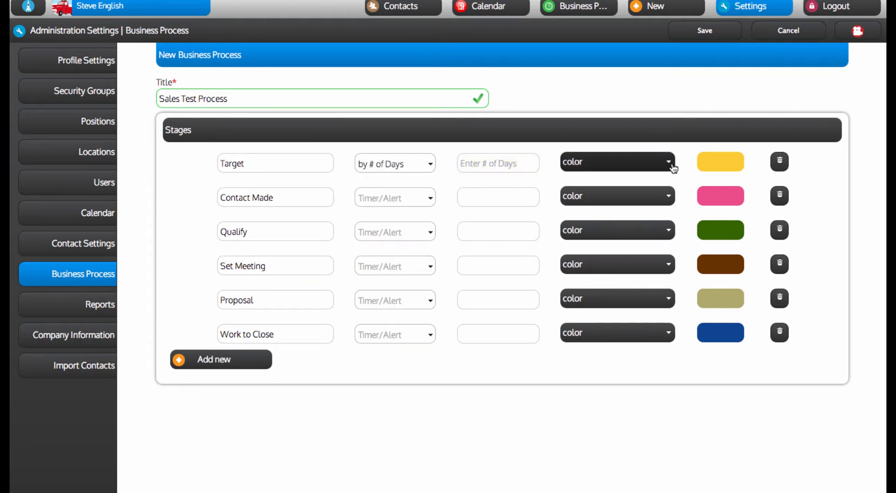
pyautogui.write('3')
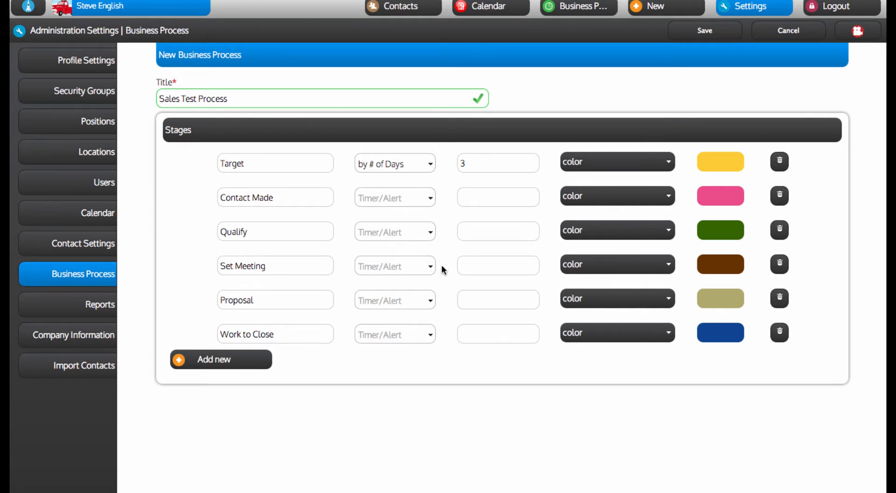
pyautogui.click(410, 300)
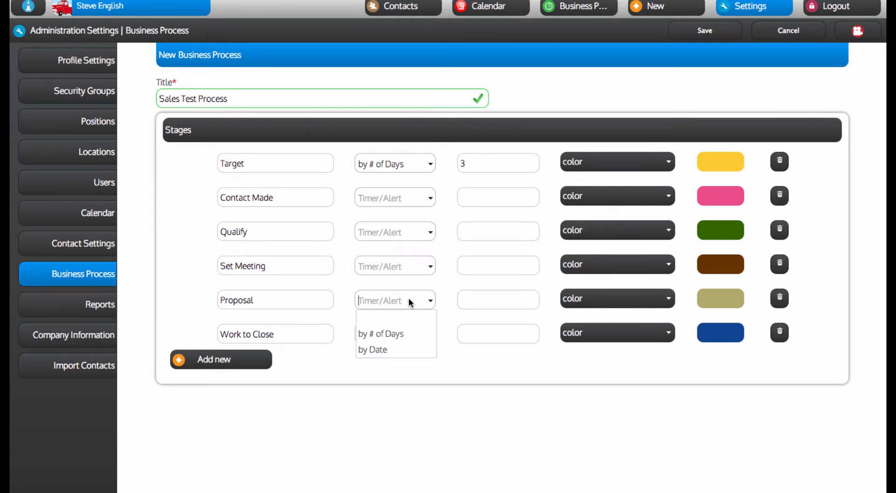
pyautogui.click(389, 333)
pyautogui.write('2')
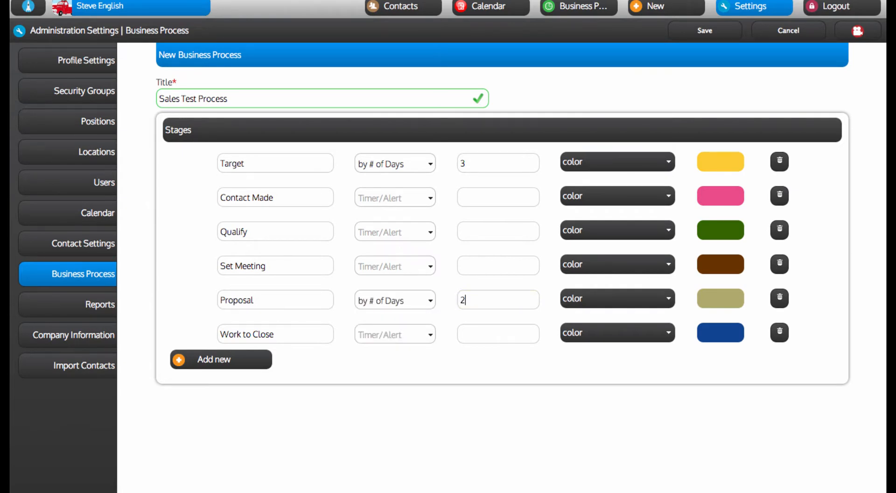
# Set the Work to Close stage's timer alert by number of days to 7
pyautogui.click(402, 335)
pyautogui.click(399, 368)
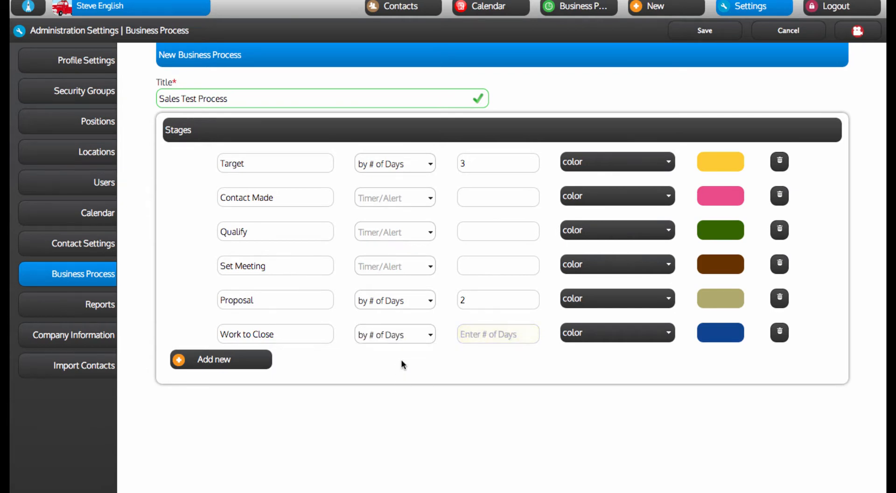
pyautogui.click(487, 333)
pyautogui.write('1')
pyautogui.press('BackSpace')
pyautogui.press('BackSpace')
pyautogui.write('7')
pyautogui.click(391, 232)
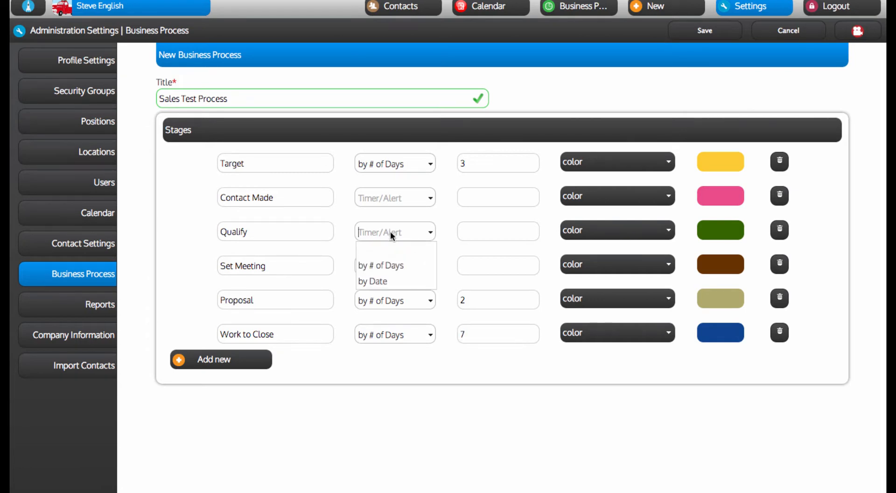
pyautogui.click(391, 281)
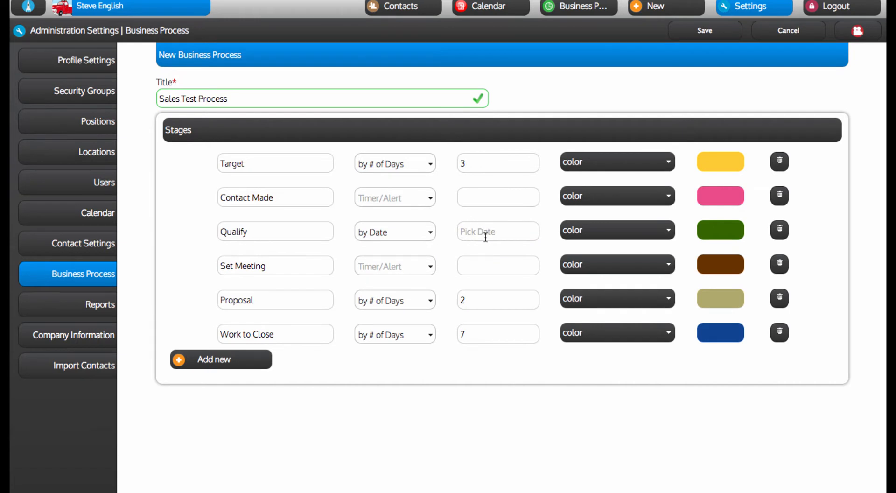
pyautogui.click(486, 236)
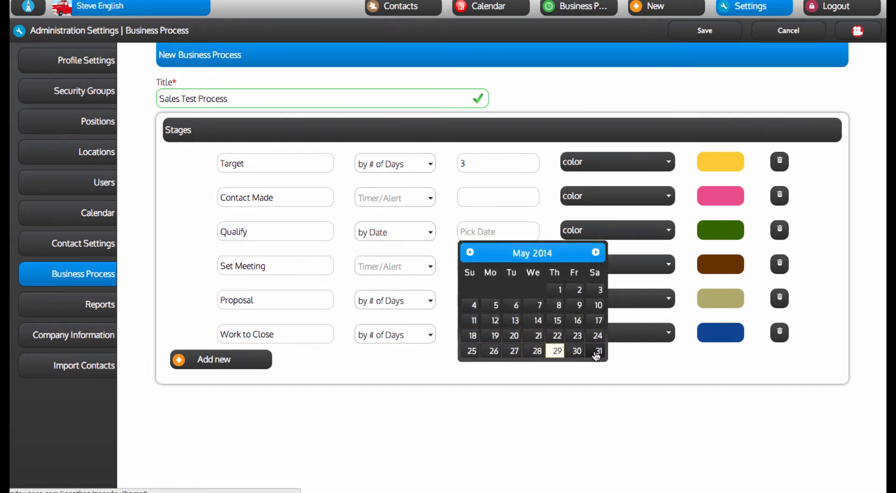
pyautogui.click(405, 232)
pyautogui.click(408, 249)
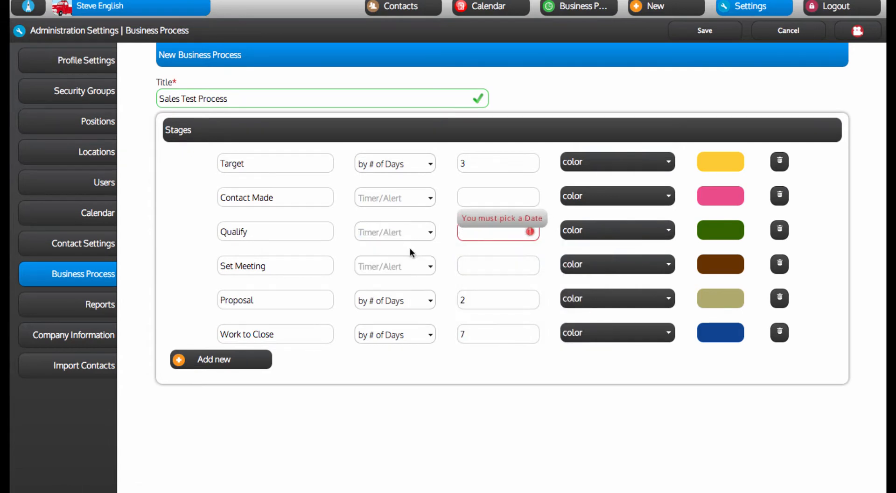
# Save the business process and review Sales Test Process in the Dash and Detail views of the business process dashboard
pyautogui.click(699, 30)
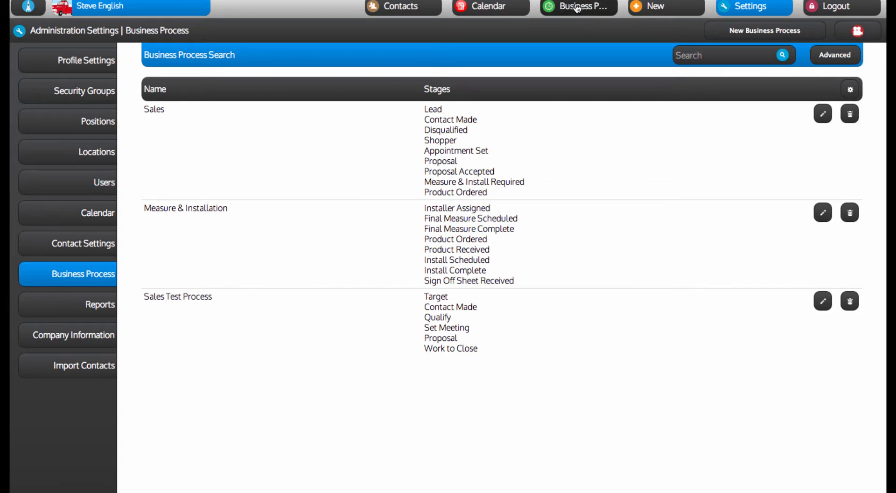
pyautogui.click(578, 7)
pyautogui.click(152, 31)
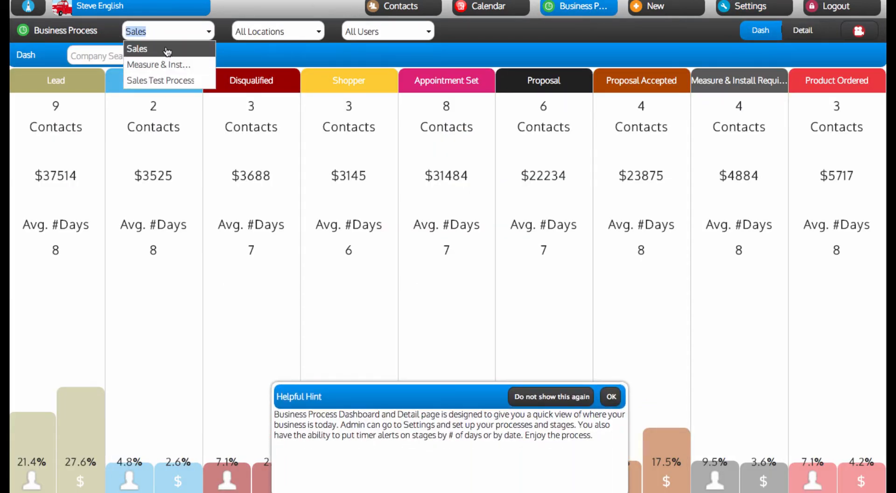
pyautogui.click(172, 82)
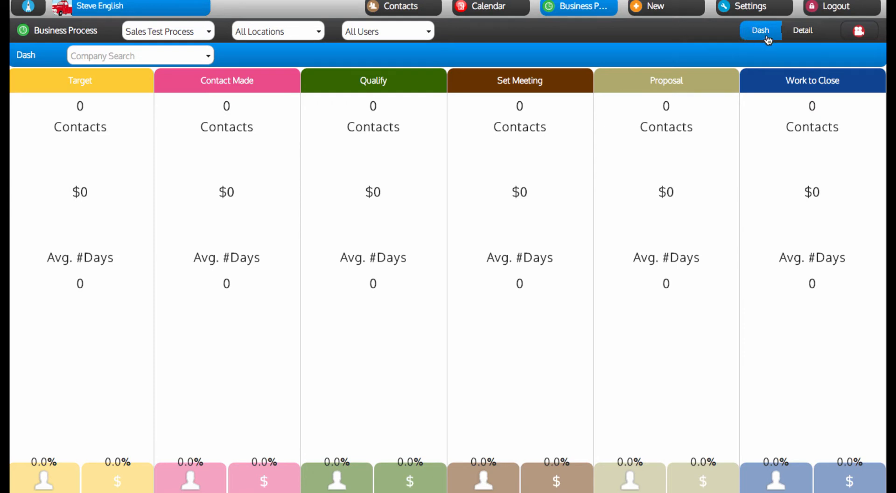
pyautogui.click(799, 32)
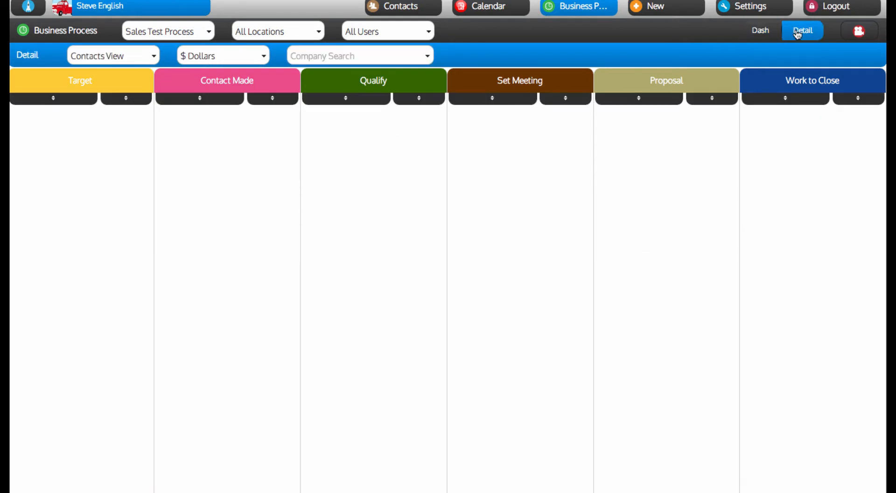
pyautogui.click(764, 33)
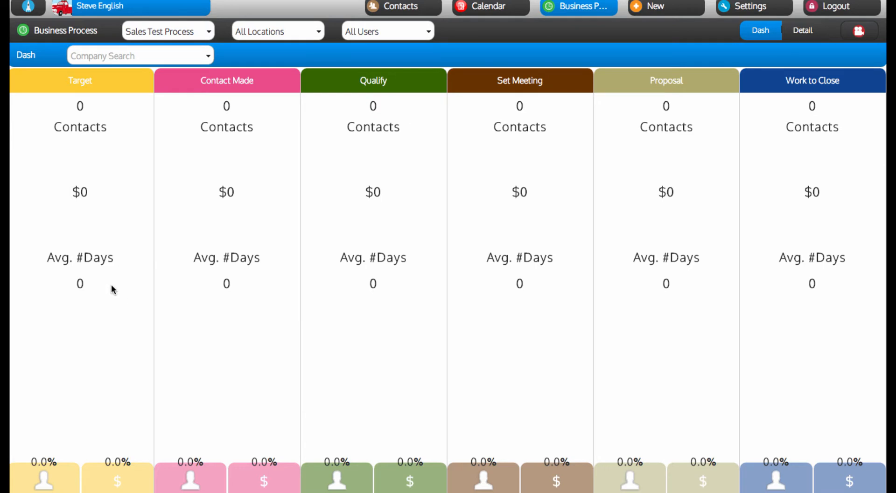
# Open the full contact record of the Regional Sales Manager at Deltek from the contact list, dismissing the Contact Manager hint
pyautogui.click(401, 7)
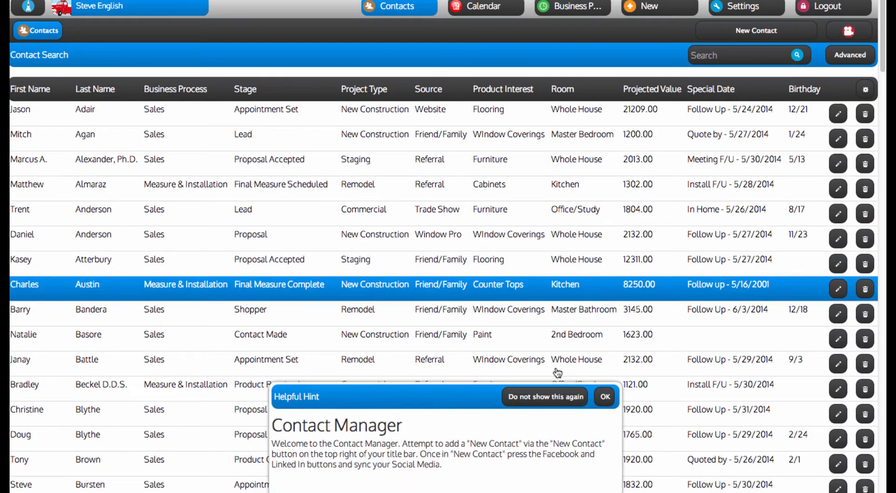
pyautogui.click(605, 396)
pyautogui.scroll(-20, 295, 300)
pyautogui.scroll(-8, 295, 300)
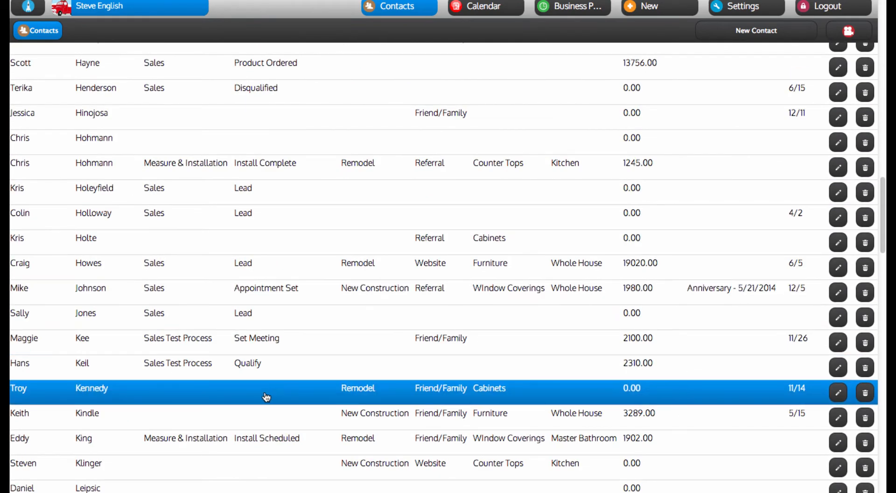
pyautogui.scroll(-1, 264, 395)
pyautogui.click(258, 451)
pyautogui.moveTo(474, 407)
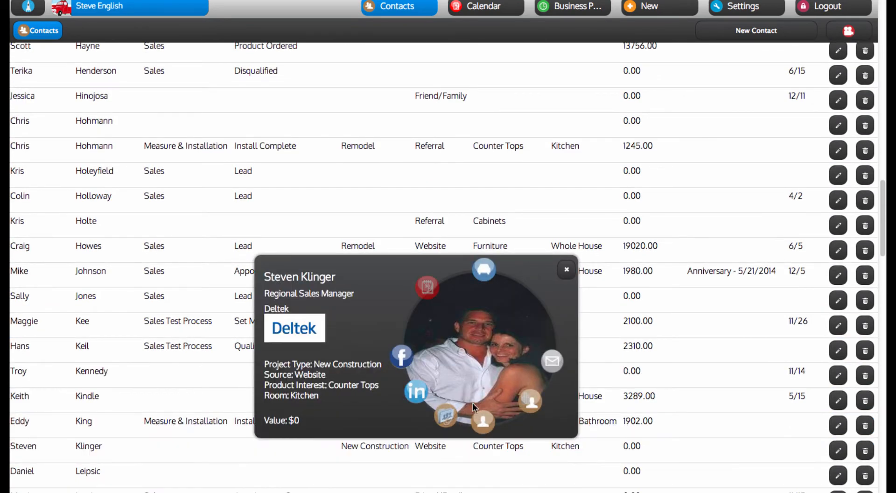
pyautogui.click(479, 422)
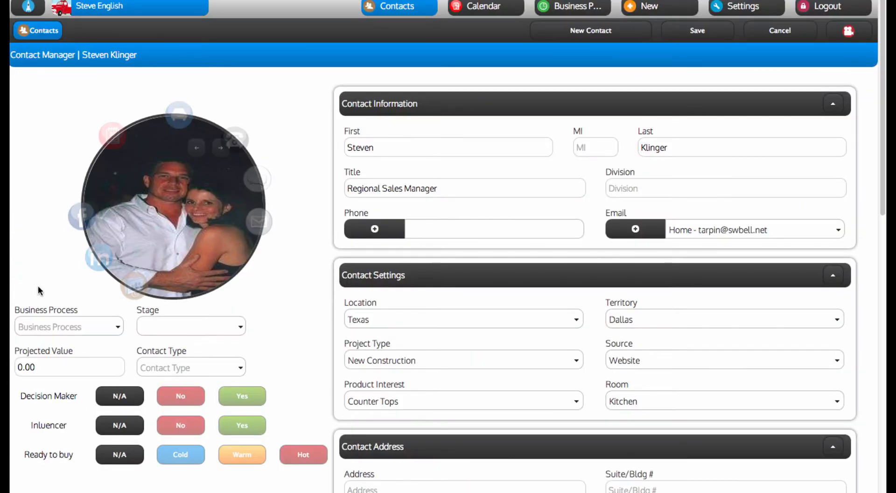
# Assign the Deltek contact to Sales Test Process at the Qualify stage with a projected value of 2230, and save the record
pyautogui.click(95, 332)
pyautogui.click(96, 392)
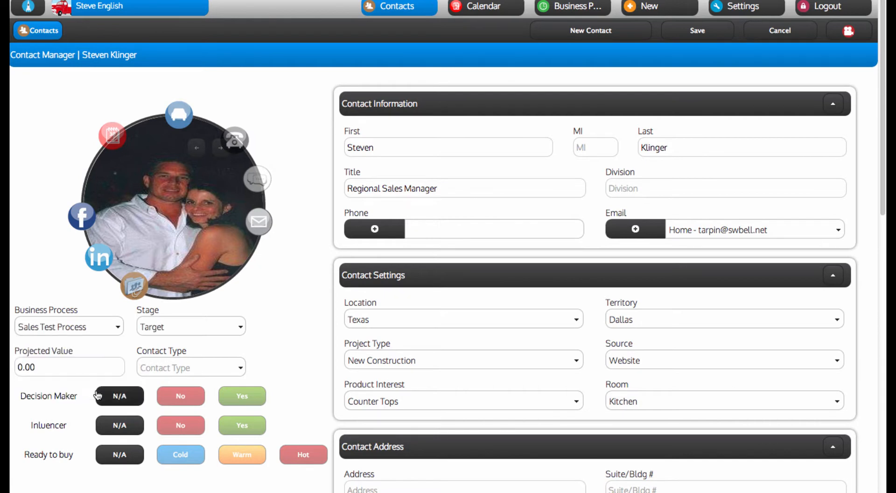
pyautogui.click(197, 328)
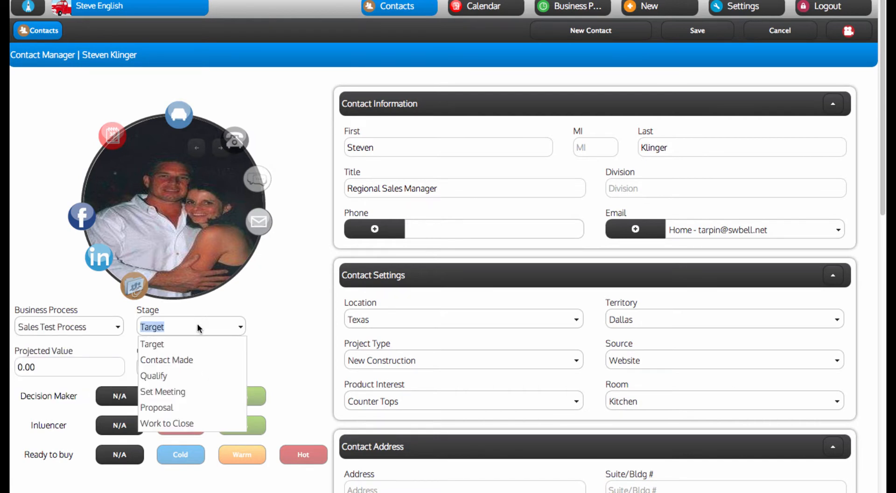
pyautogui.click(206, 375)
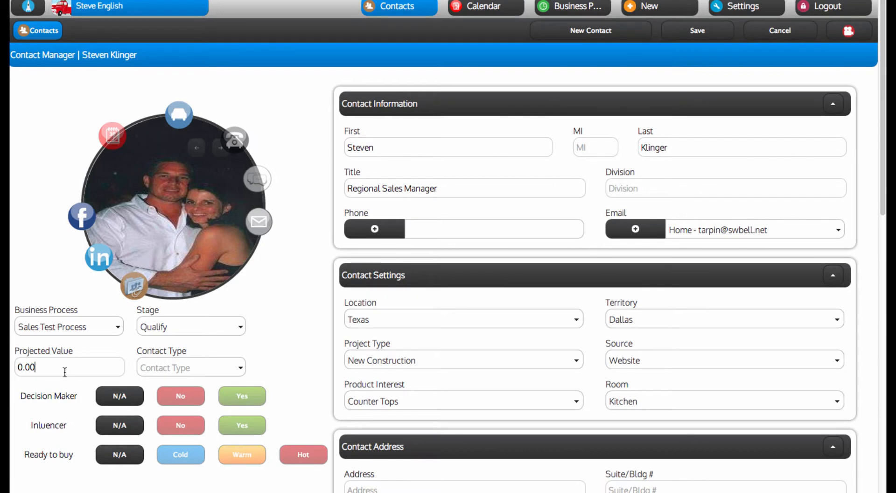
pyautogui.moveTo(66, 367); pyautogui.dragTo(16, 362)
pyautogui.write('2230')
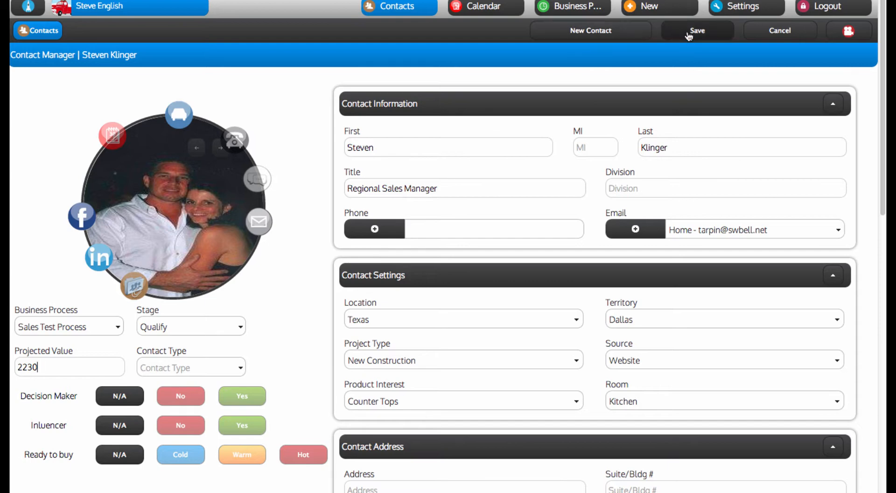
pyautogui.click(688, 33)
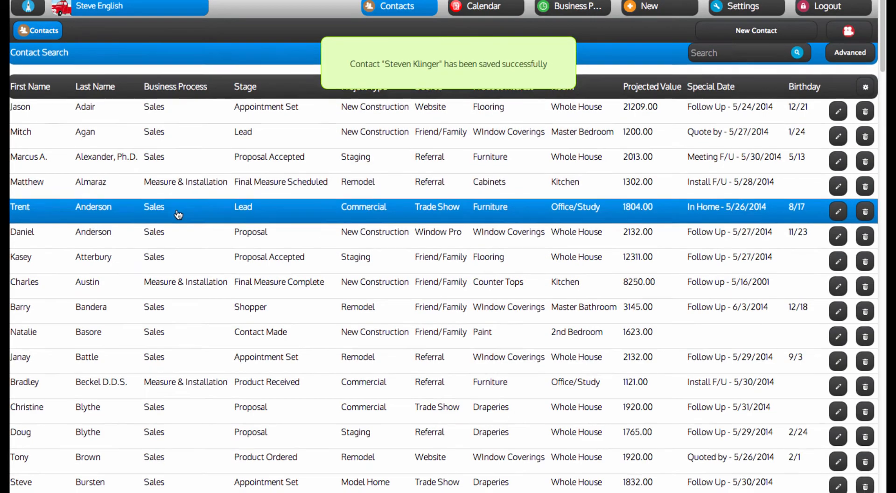
# Open the full contact record of the Founder/Director with a Remodel project and Furniture interest from the contact list
pyautogui.scroll(-20, 177, 214)
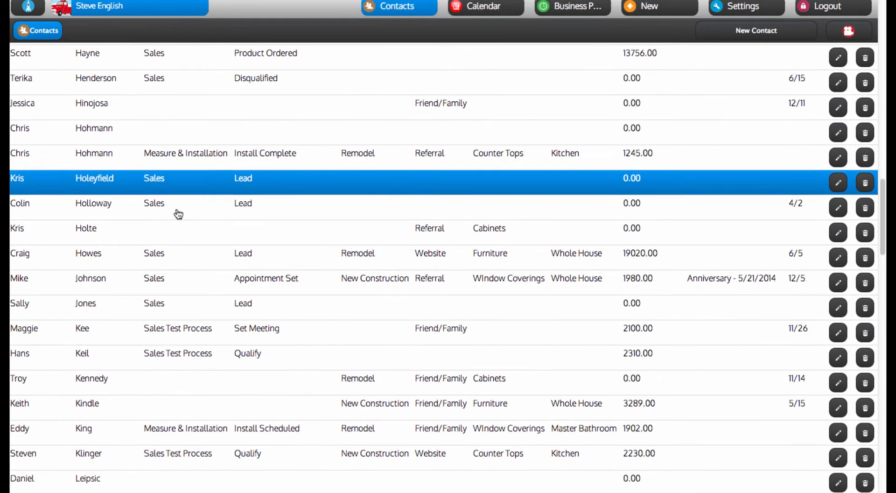
pyautogui.scroll(-5, 179, 214)
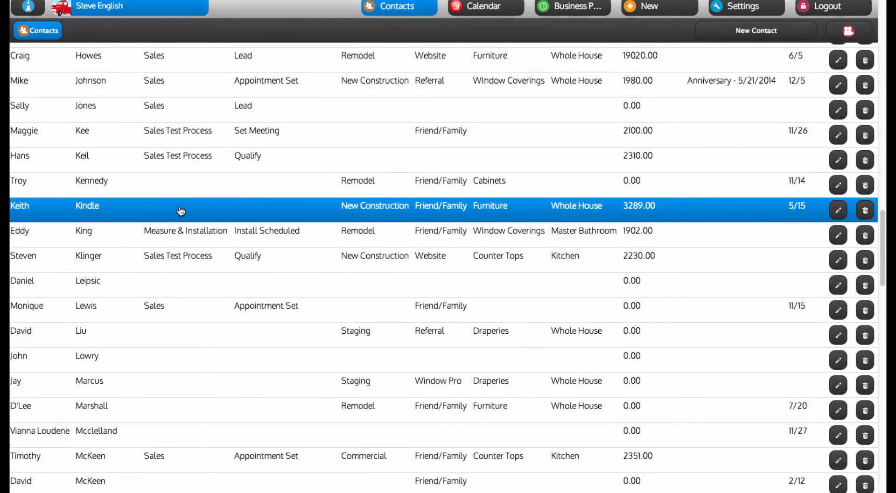
pyautogui.click(176, 417)
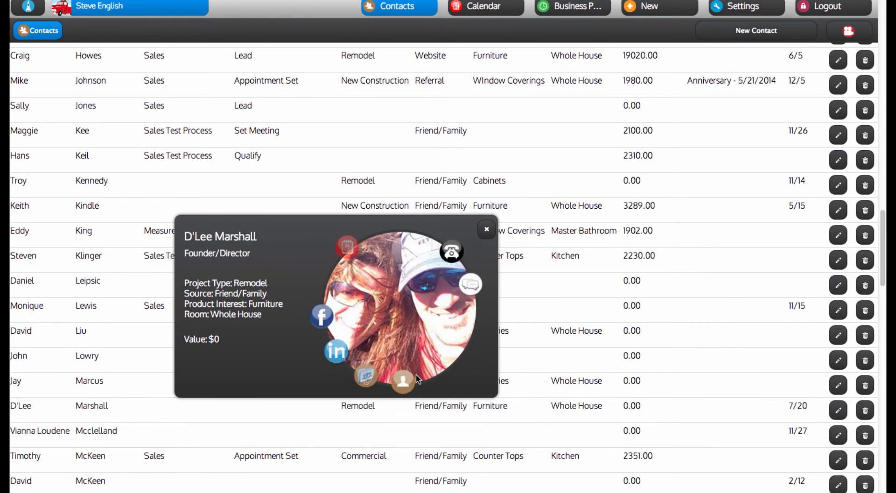
pyautogui.click(401, 381)
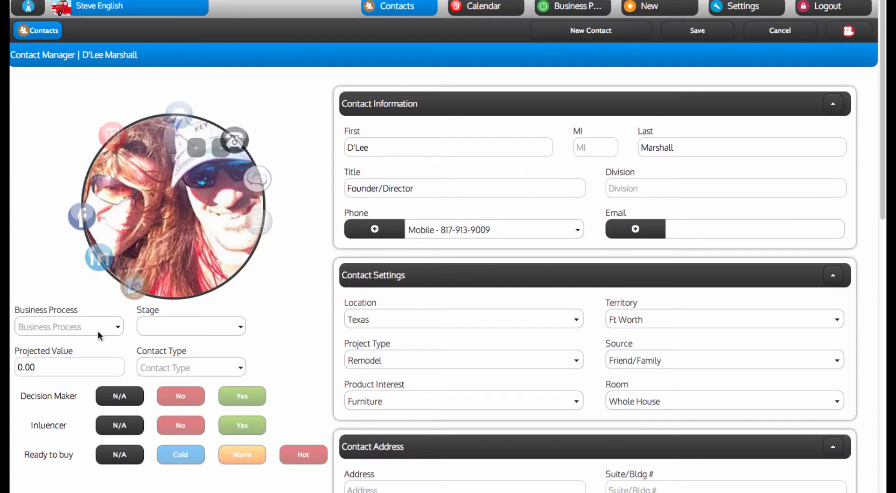
# Assign the Founder/Director contact to Sales Test Process at the Proposal stage with a projected value of 3,189, and save the record
pyautogui.click(101, 326)
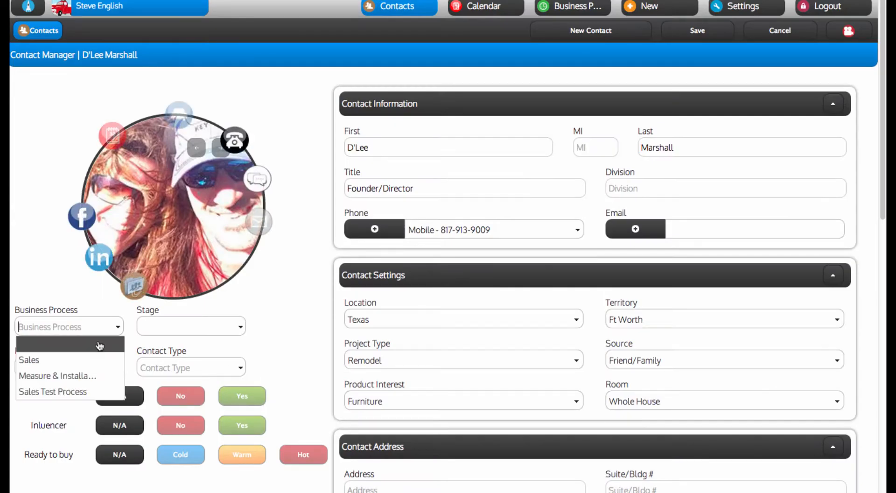
pyautogui.click(99, 397)
pyautogui.click(211, 327)
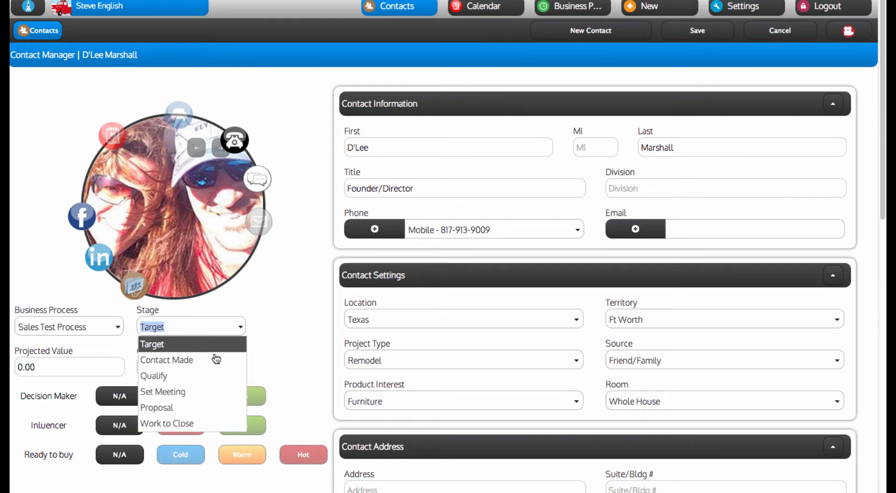
pyautogui.click(212, 407)
pyautogui.click(60, 364)
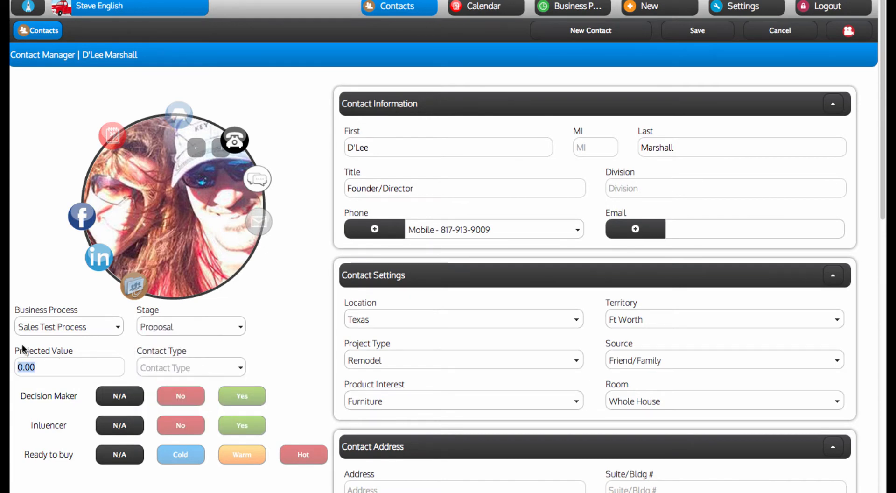
pyautogui.write('3,1')
pyautogui.write('89')
pyautogui.click(700, 32)
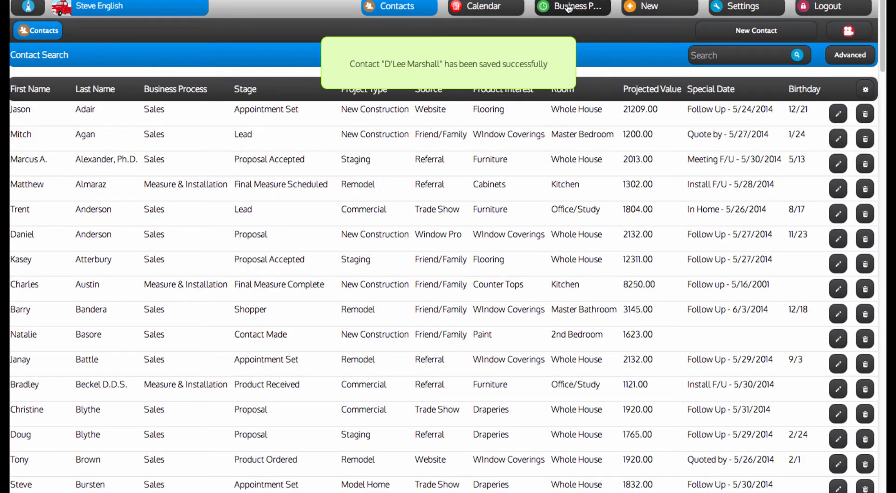
# Review Sales Test Process in the business process Dash and Detail views, including the stage options on the Qualify contact's card
pyautogui.click(568, 8)
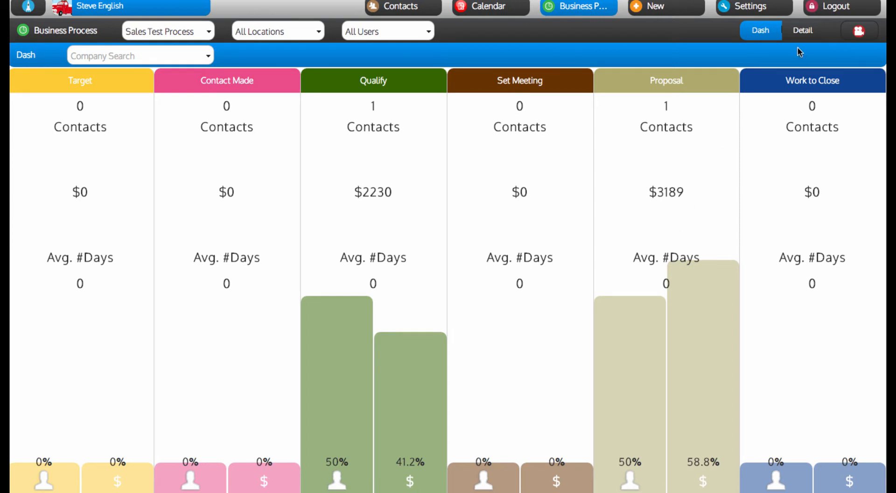
pyautogui.click(801, 31)
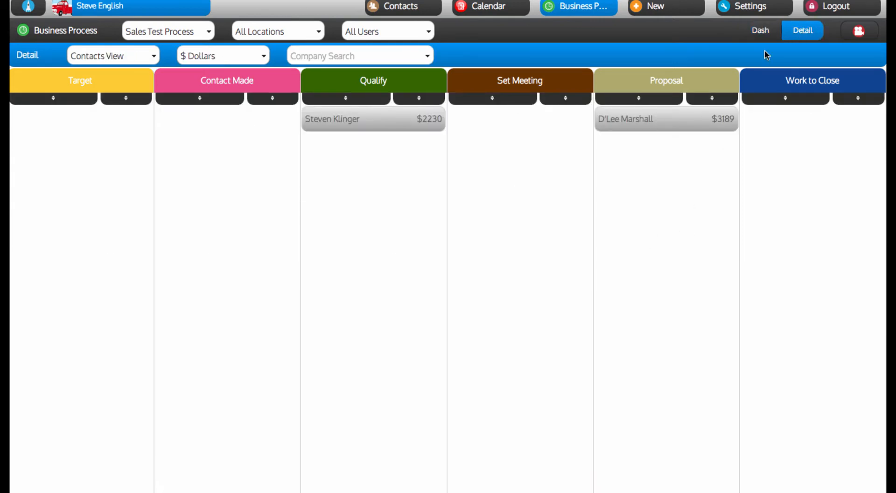
pyautogui.click(365, 118)
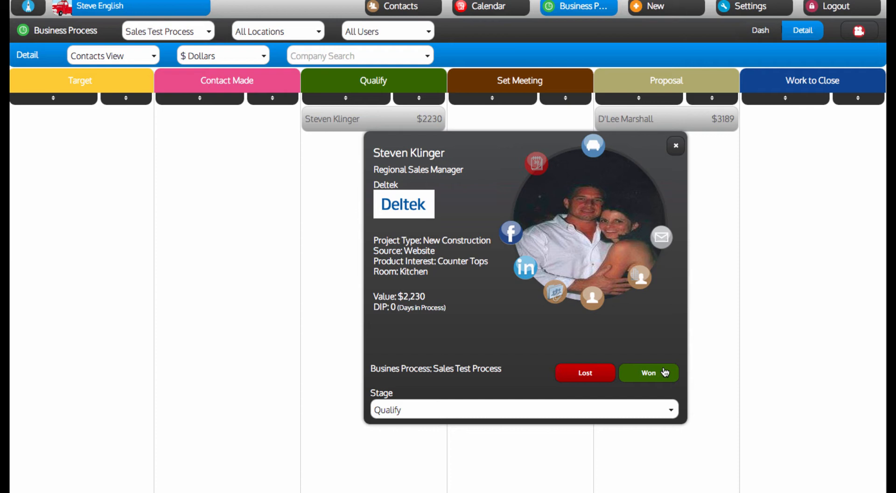
pyautogui.click(524, 413)
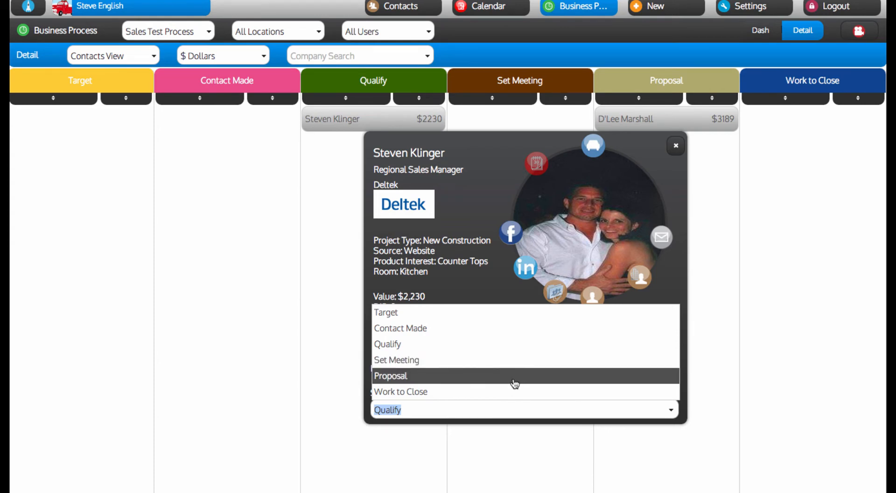
pyautogui.click(675, 146)
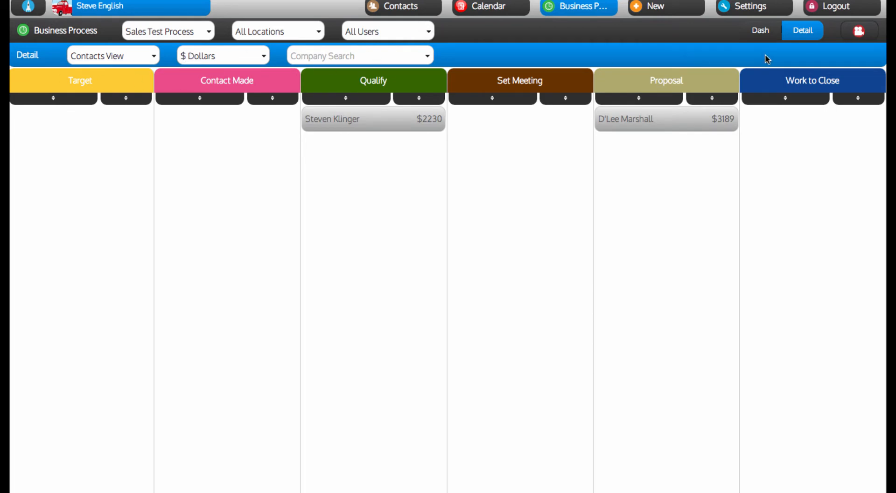
# Show the Sales process in the Dash view of the business process dashboard
pyautogui.click(761, 31)
pyautogui.click(203, 36)
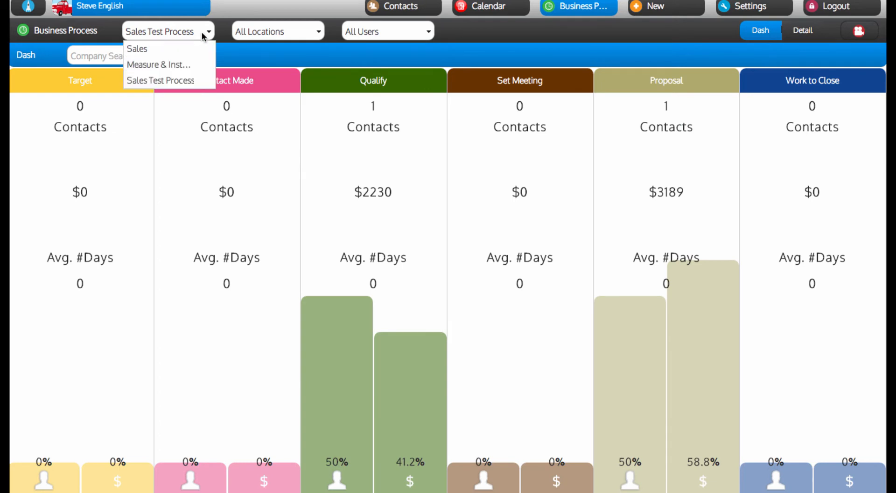
pyautogui.click(176, 50)
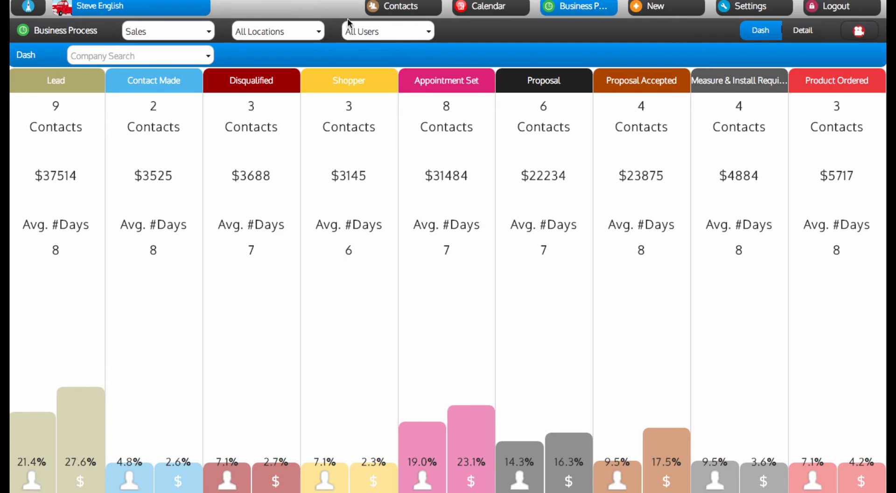
# Compare the Sales dashboard filtered by the Texas and Oklahoma locations, and reset the filter to All Locations
pyautogui.click(291, 32)
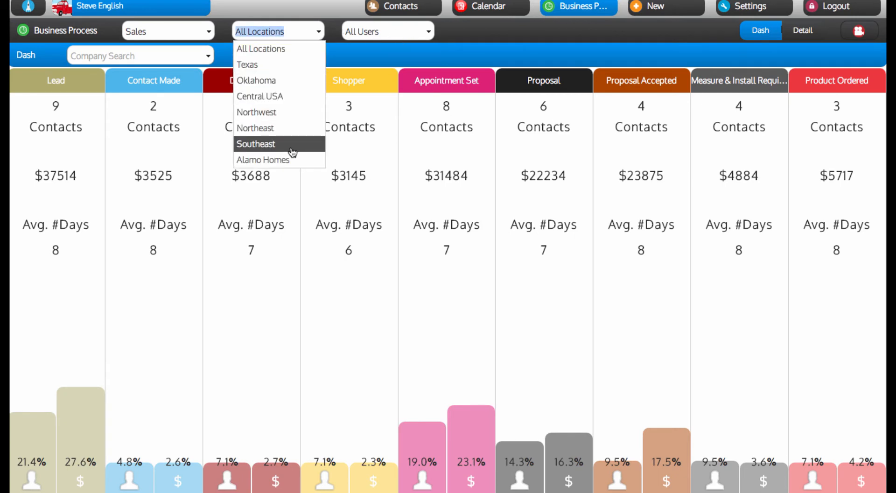
pyautogui.click(295, 66)
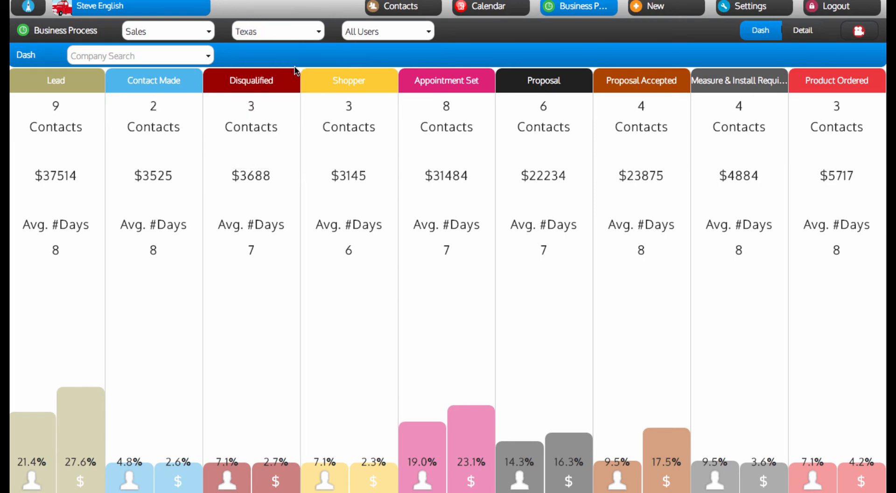
pyautogui.click(299, 37)
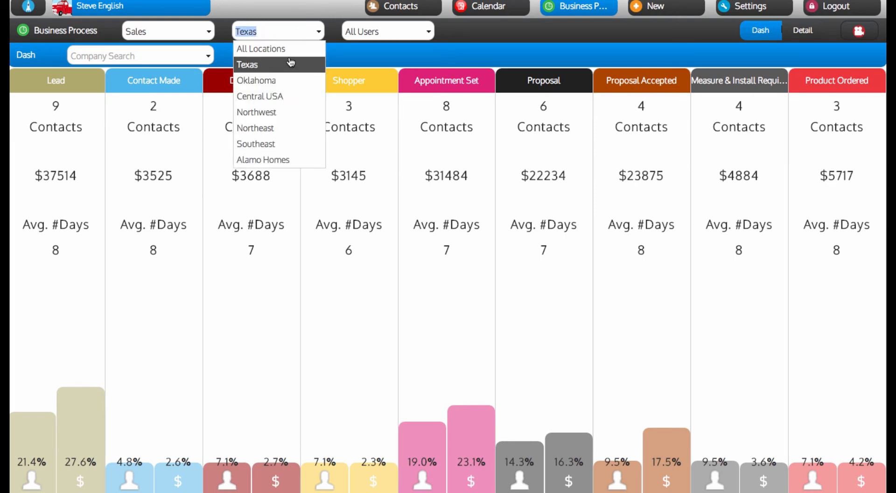
pyautogui.click(295, 81)
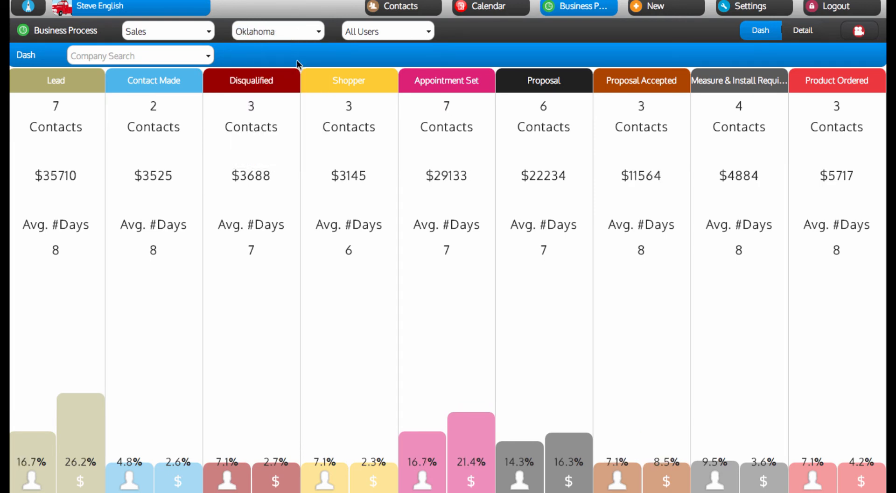
pyautogui.click(306, 33)
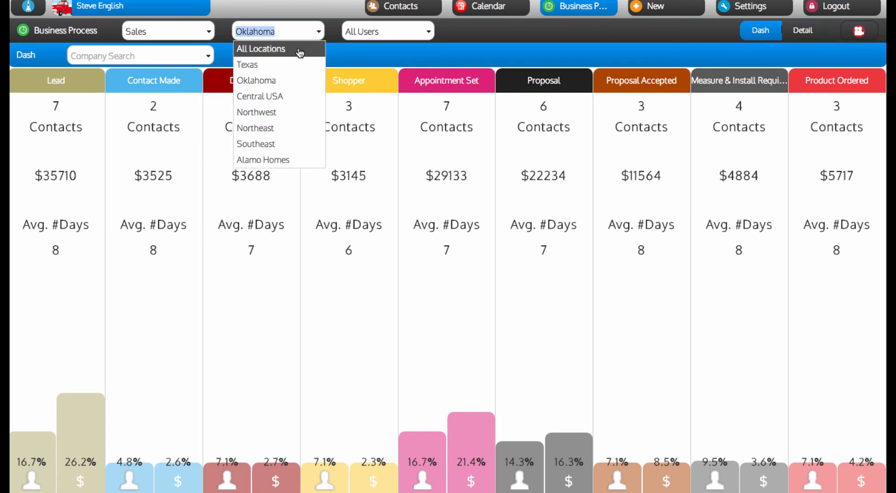
pyautogui.click(301, 51)
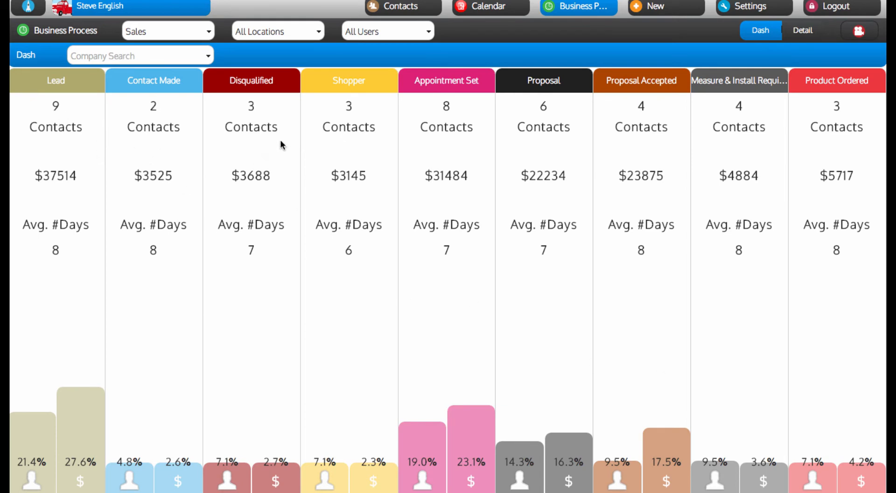
# Compare the Sales dashboard filtered by the first and second individual users listed, and reset the filter to All Users
pyautogui.click(394, 32)
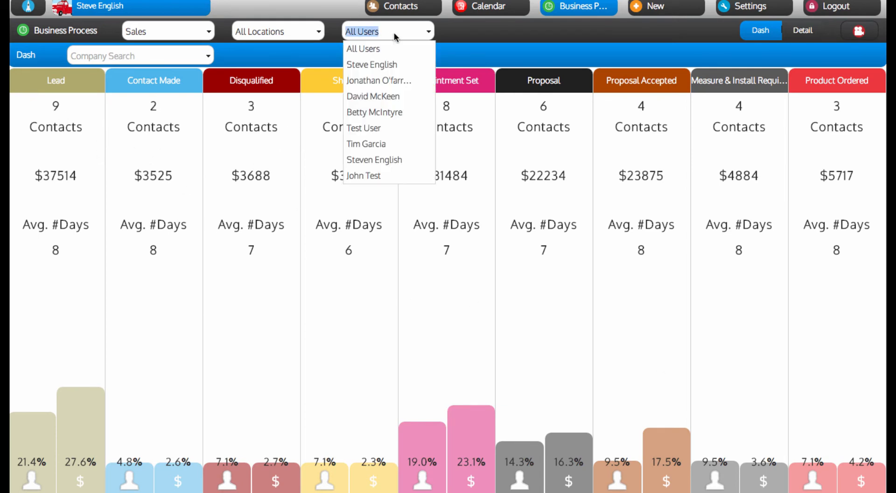
pyautogui.click(393, 65)
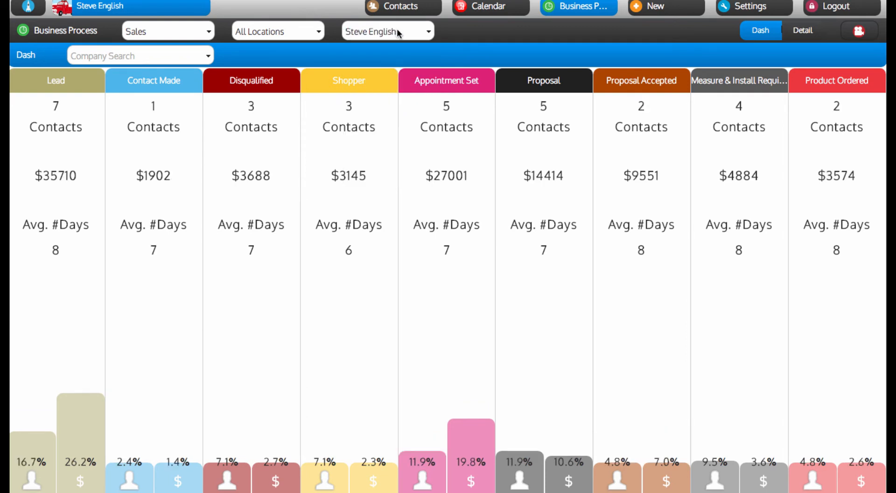
pyautogui.click(397, 30)
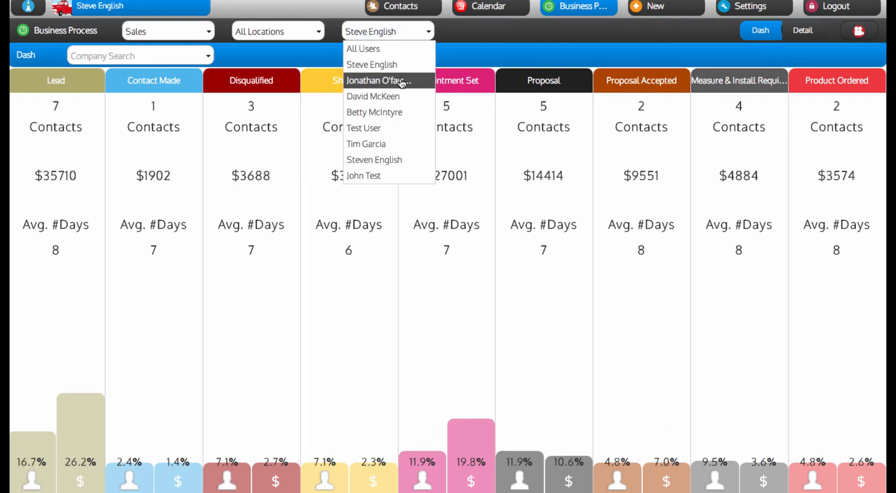
pyautogui.click(401, 81)
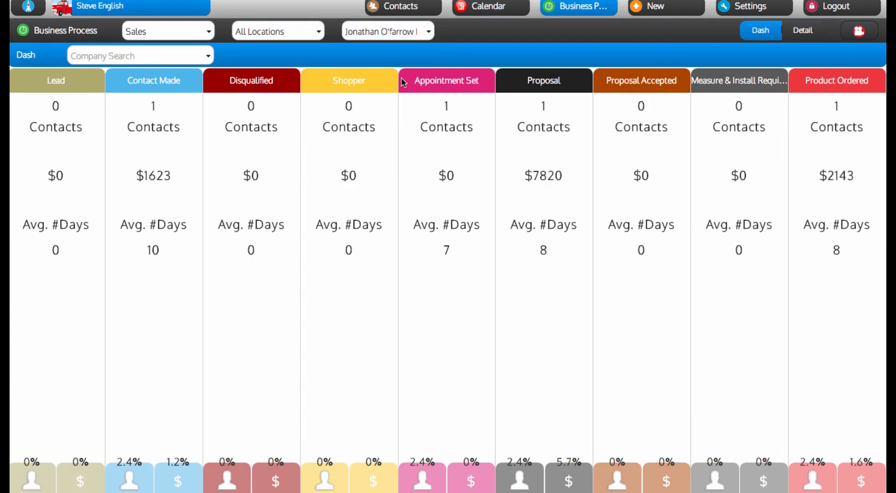
pyautogui.click(416, 31)
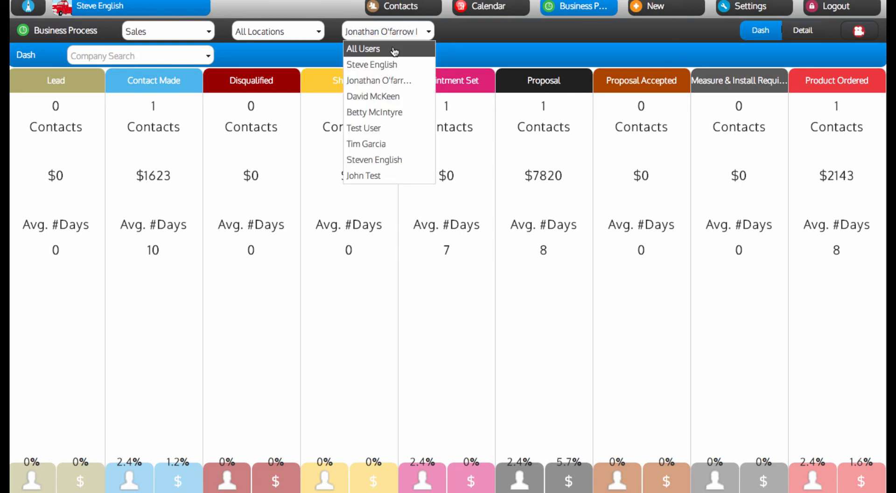
pyautogui.click(395, 49)
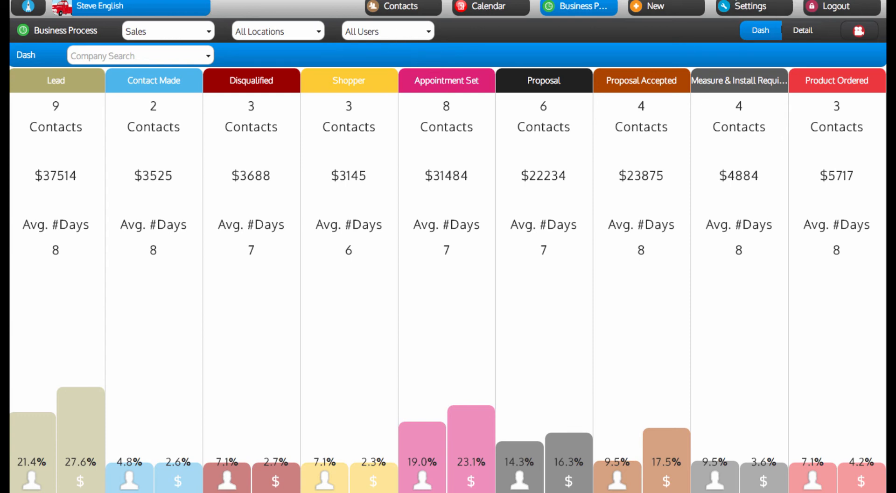
# Filter the Sales dashboard by the company Gamestop San Antonio, and clear the company filter
pyautogui.click(127, 55)
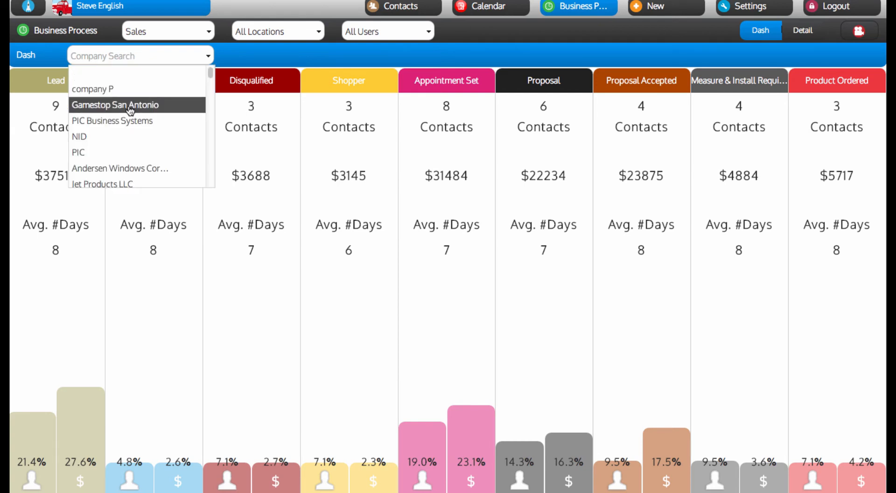
pyautogui.click(130, 106)
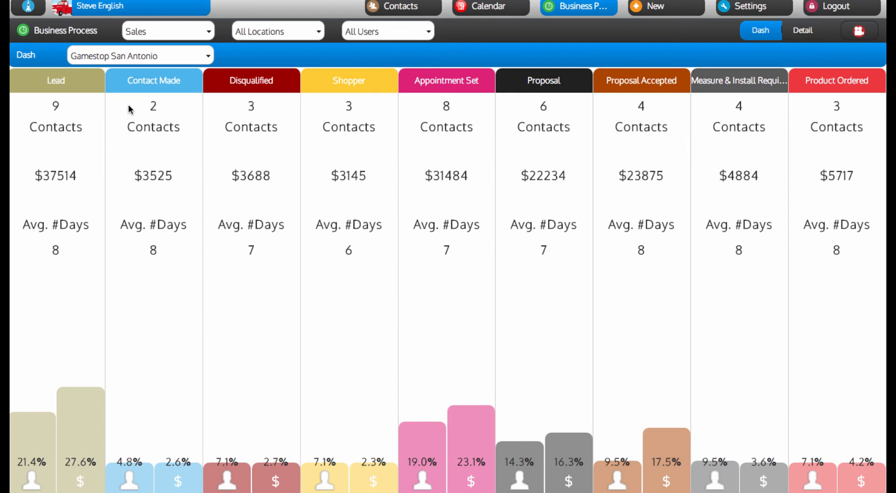
pyautogui.click(133, 60)
pyautogui.click(133, 74)
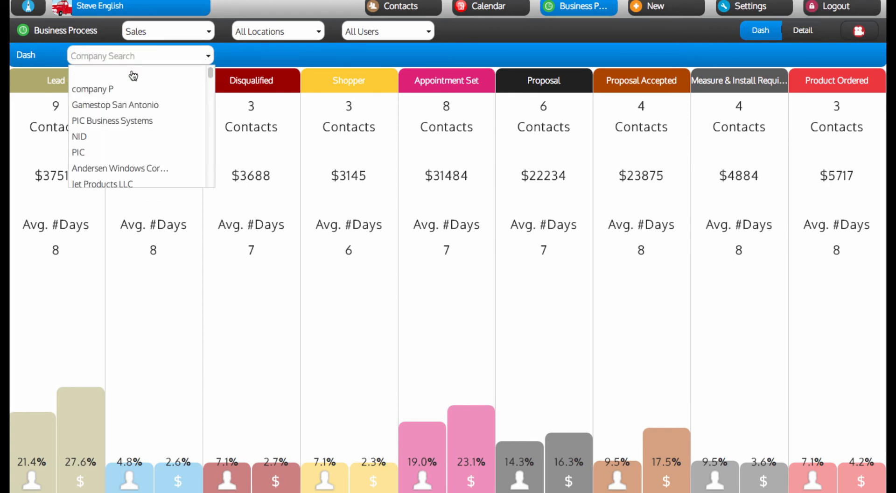
# Show the Sales process in Detail with Company View, and review the card of the $1623 entry without a company under Contact Made
pyautogui.click(794, 31)
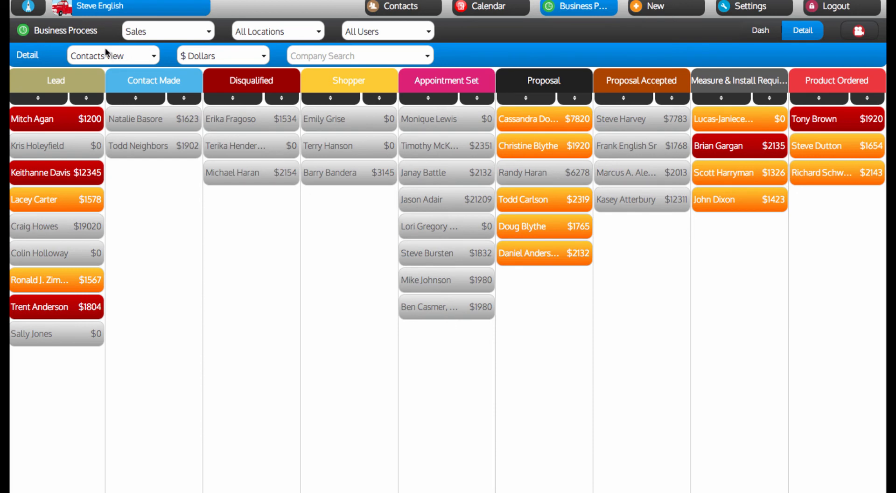
pyautogui.click(151, 56)
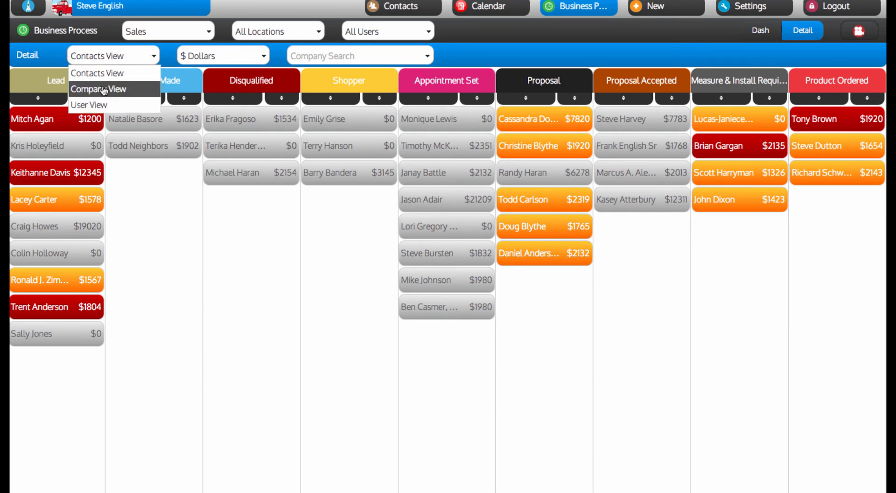
pyautogui.click(103, 90)
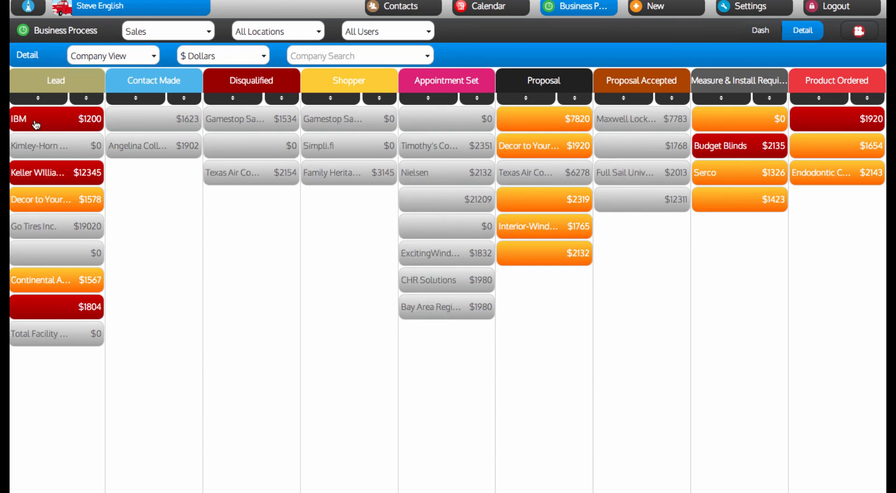
pyautogui.click(126, 122)
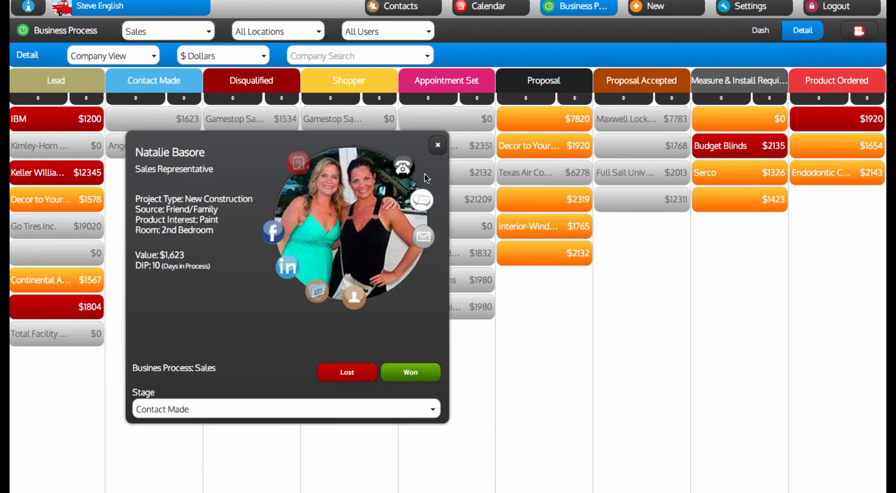
pyautogui.click(437, 145)
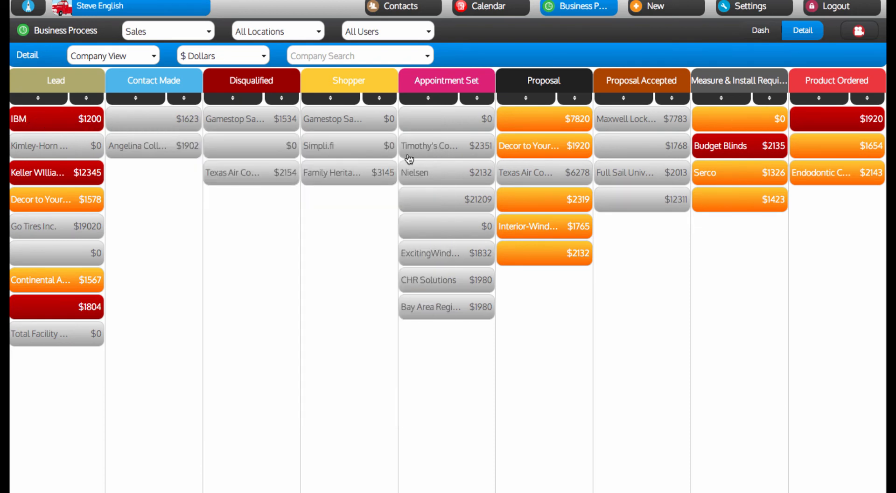
pyautogui.click(156, 121)
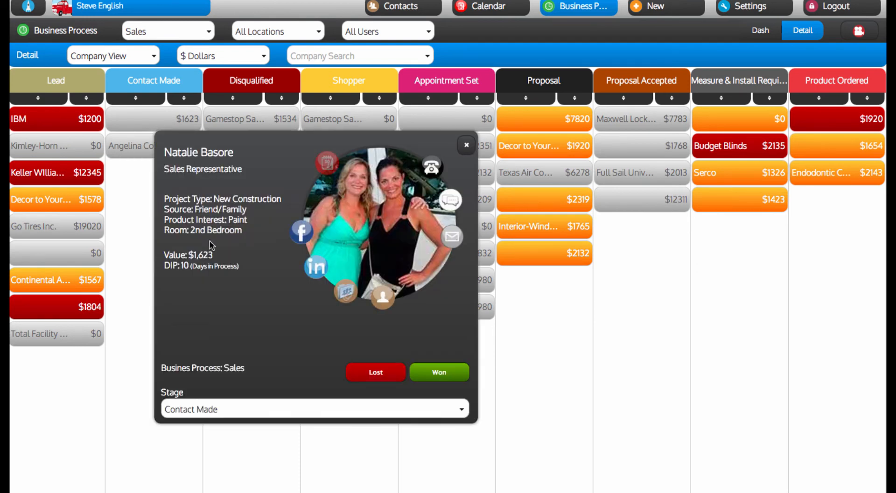
pyautogui.click(466, 146)
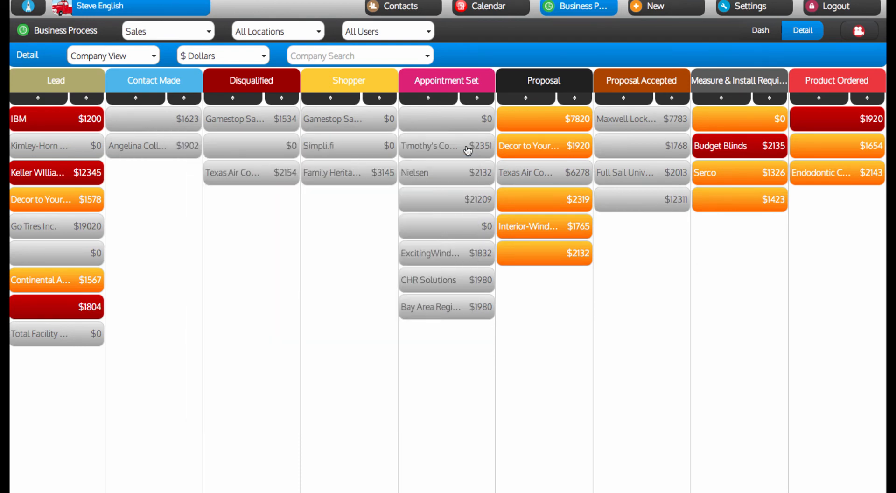
# Review the Sales details in User View, and return to Contacts View with # of Days shown for each contact
pyautogui.click(121, 60)
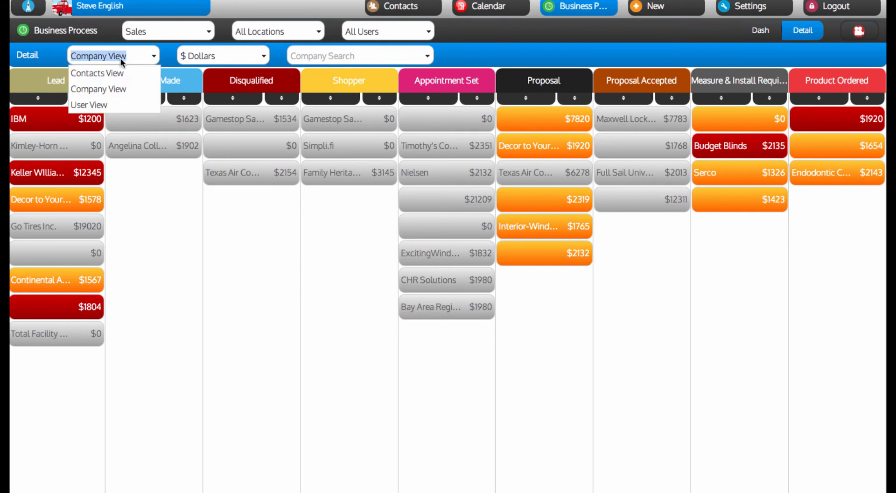
pyautogui.click(115, 105)
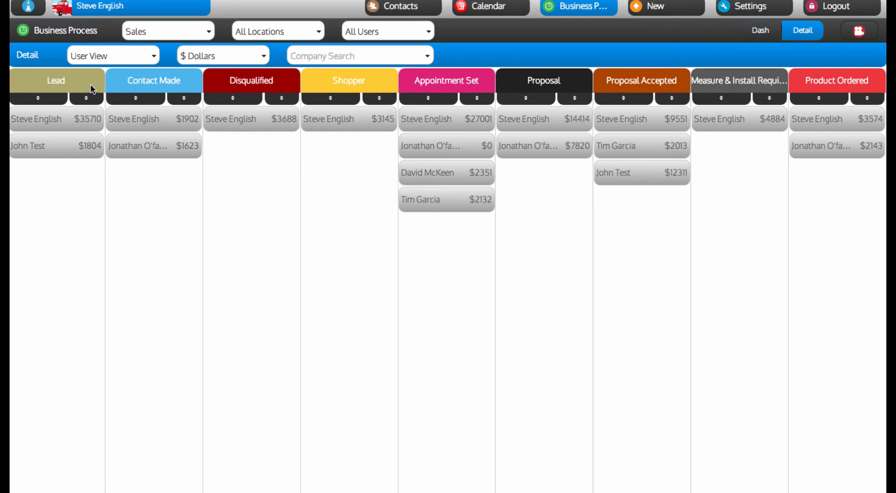
pyautogui.click(140, 60)
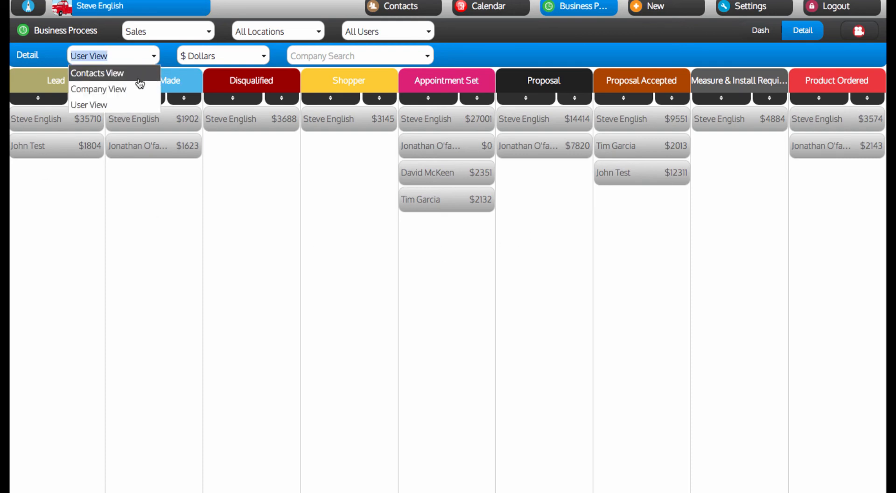
pyautogui.click(139, 75)
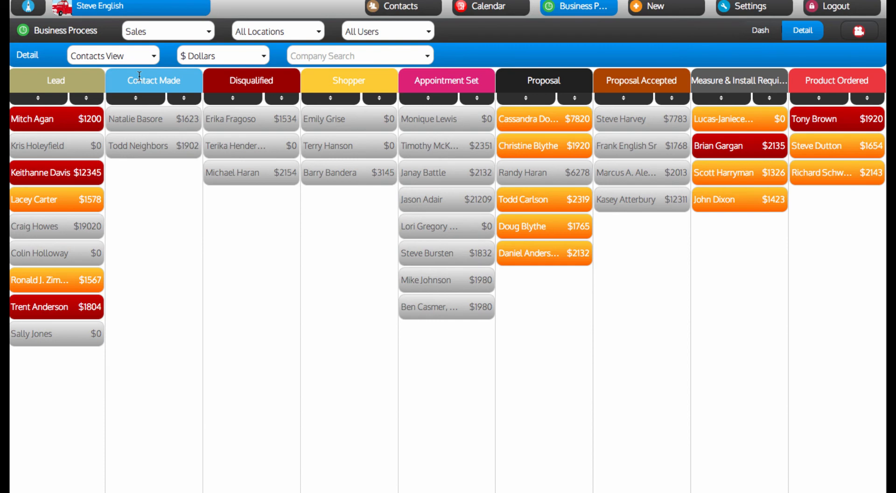
pyautogui.click(239, 60)
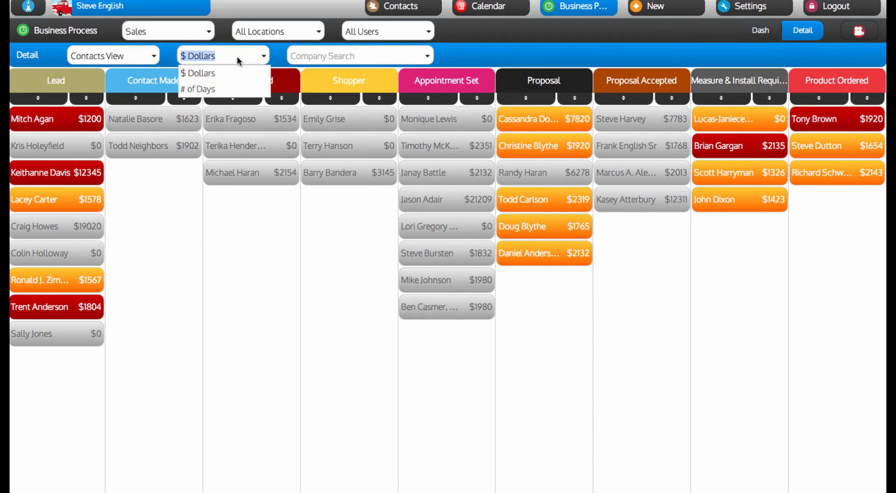
pyautogui.click(237, 90)
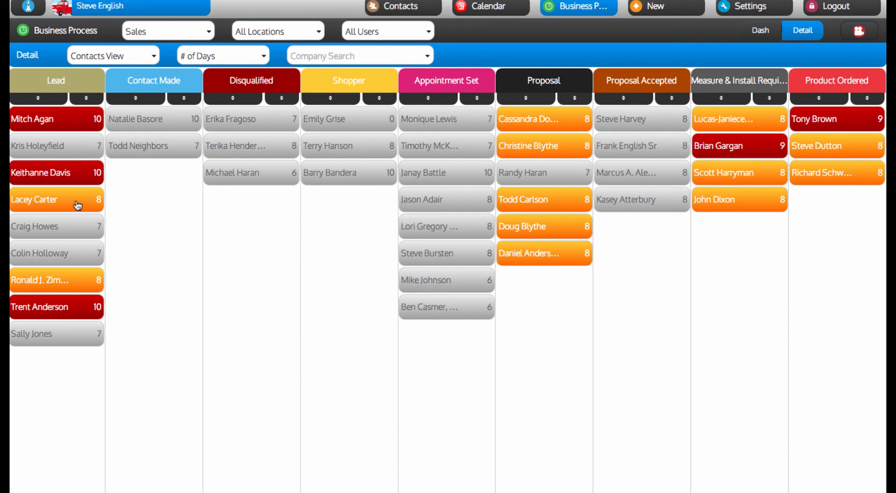
# Review the Sales stages and their day-based timers in the business process settings, save, and return to the process board
pyautogui.click(774, 10)
pyautogui.click(523, 150)
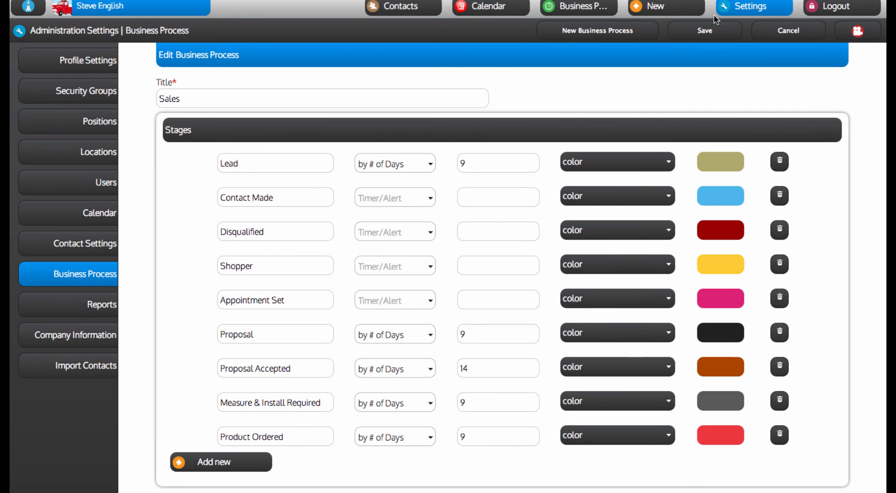
pyautogui.click(715, 31)
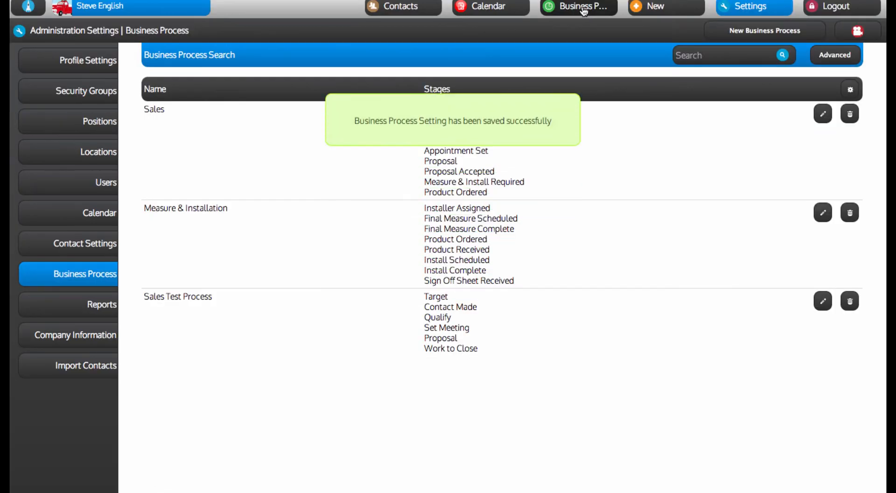
pyautogui.click(584, 9)
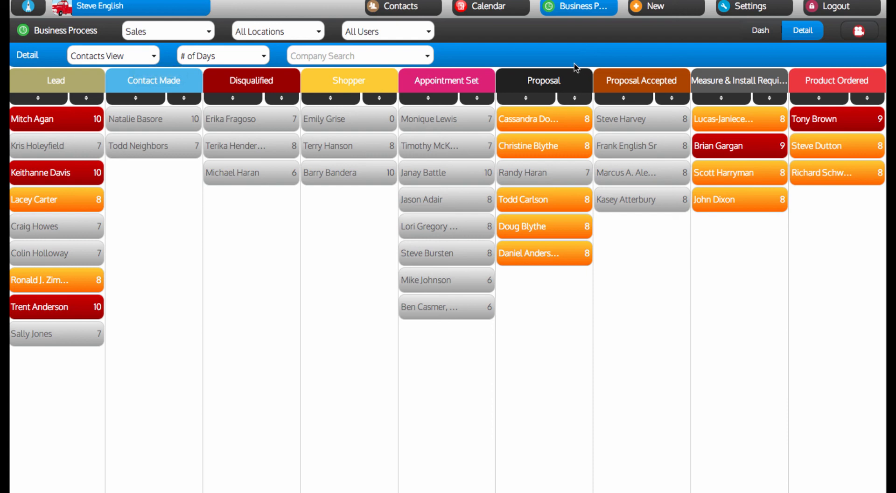
# Move the VP/GM contact from Texas Air Composites out of Disqualified to the Shopper stage
pyautogui.click(248, 176)
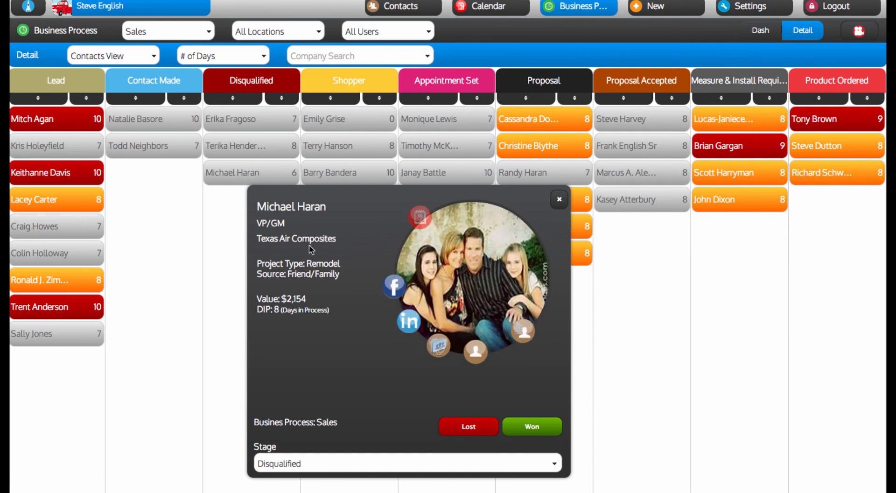
pyautogui.click(391, 466)
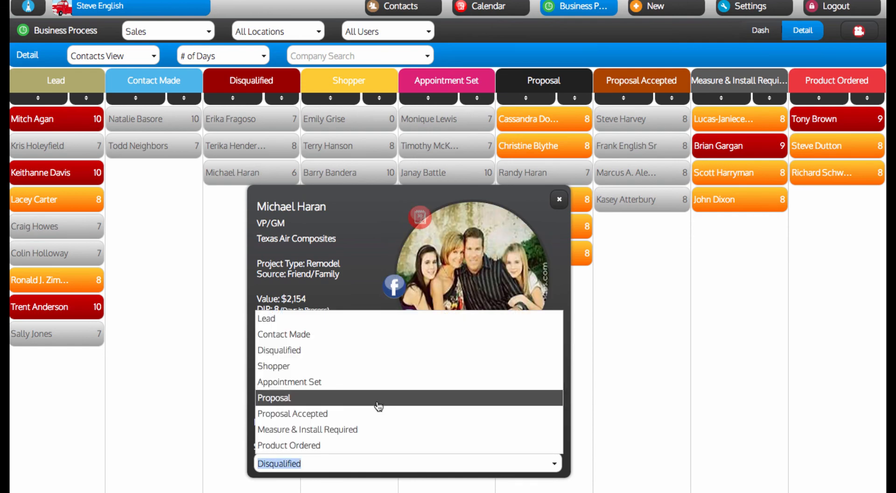
pyautogui.click(374, 367)
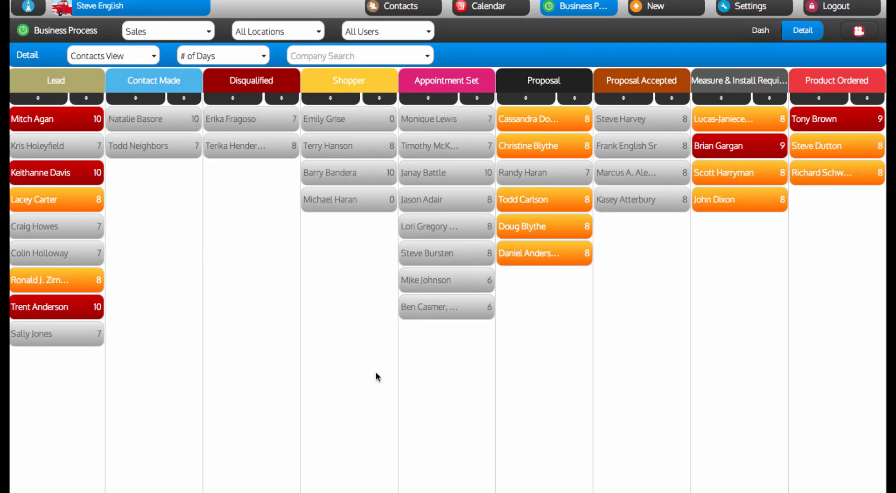
# Review the Lost and Won options on the Texas Air Composites contact's card, close it, and show the Sales process in Dash view
pyautogui.click(349, 206)
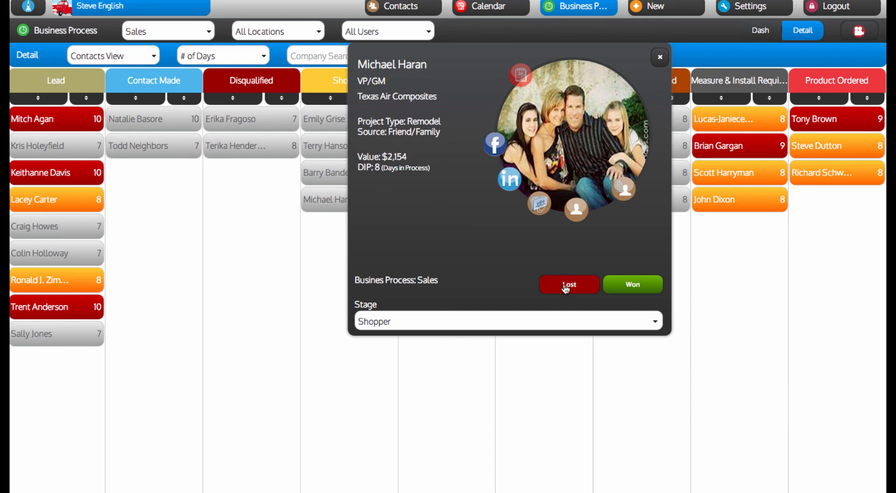
pyautogui.click(660, 57)
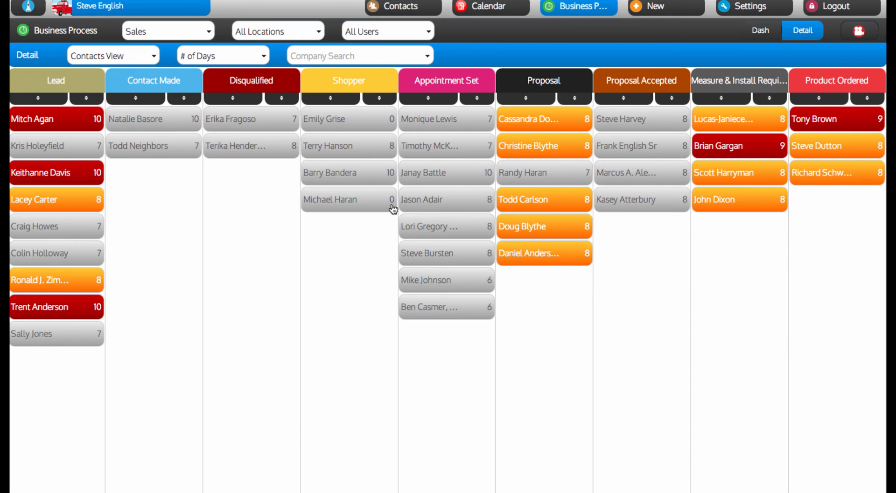
pyautogui.click(759, 30)
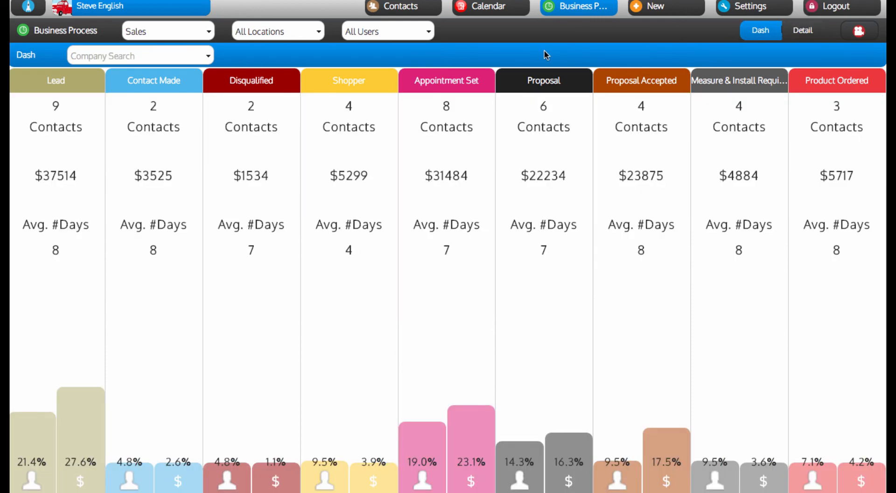